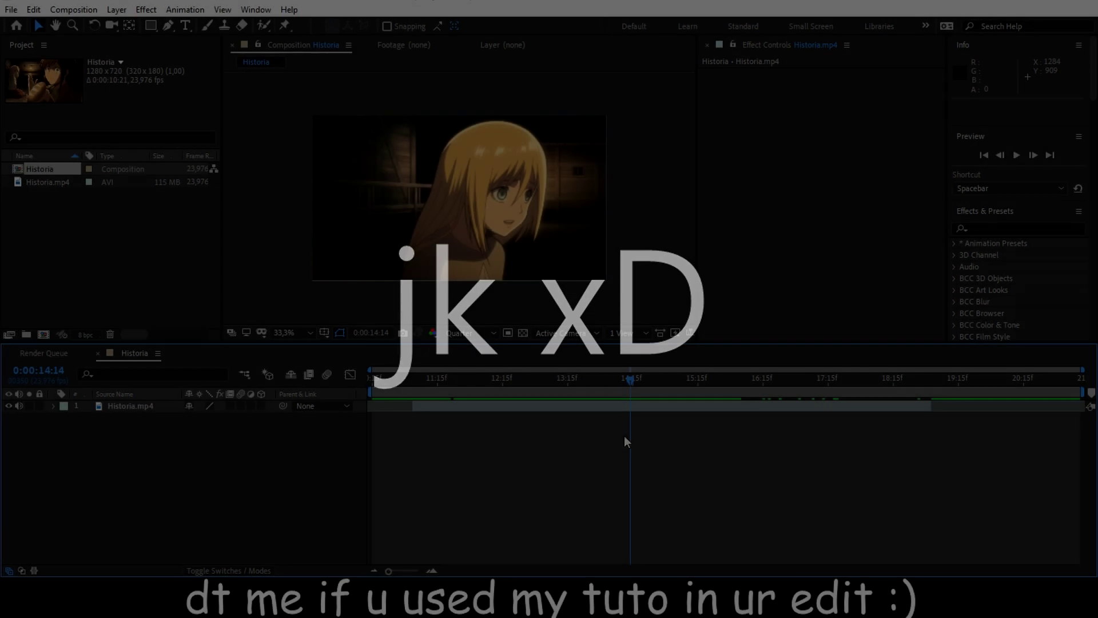
Split the Historia.mp4 layer at the scene change at 0:00:14:07.
mouse_move(625, 437)
left_mouse_down()
mouse_move(552, 431)
mouse_move(622, 425)
mouse_move(609, 437)
left_mouse_up()
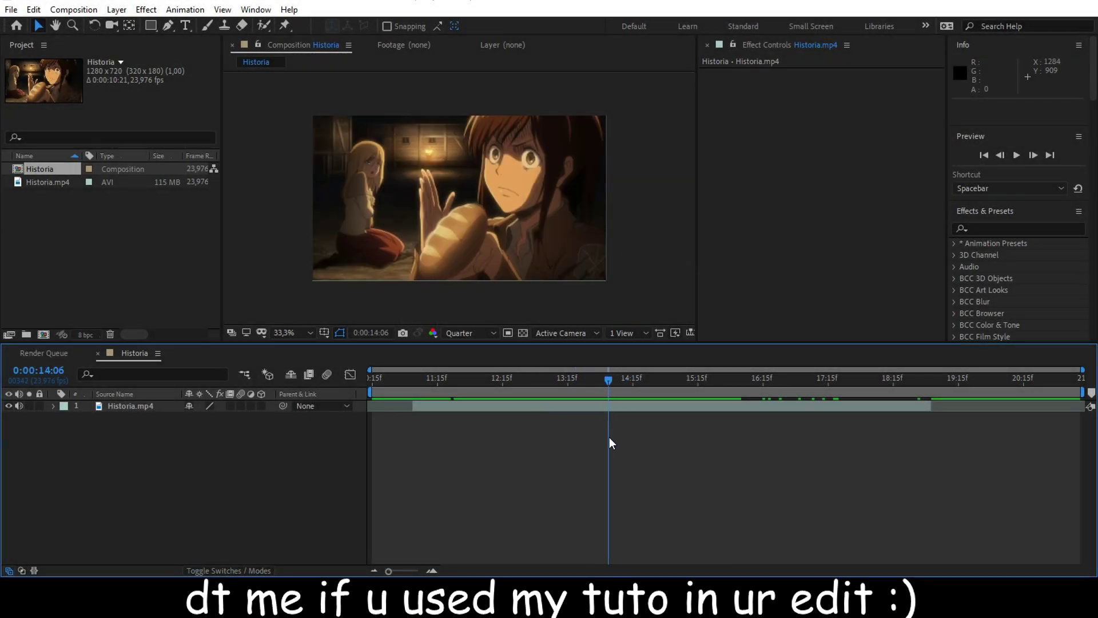
key("Page_Down")
key("Page_Down")
key("Page_Down")
key("Page_Up")
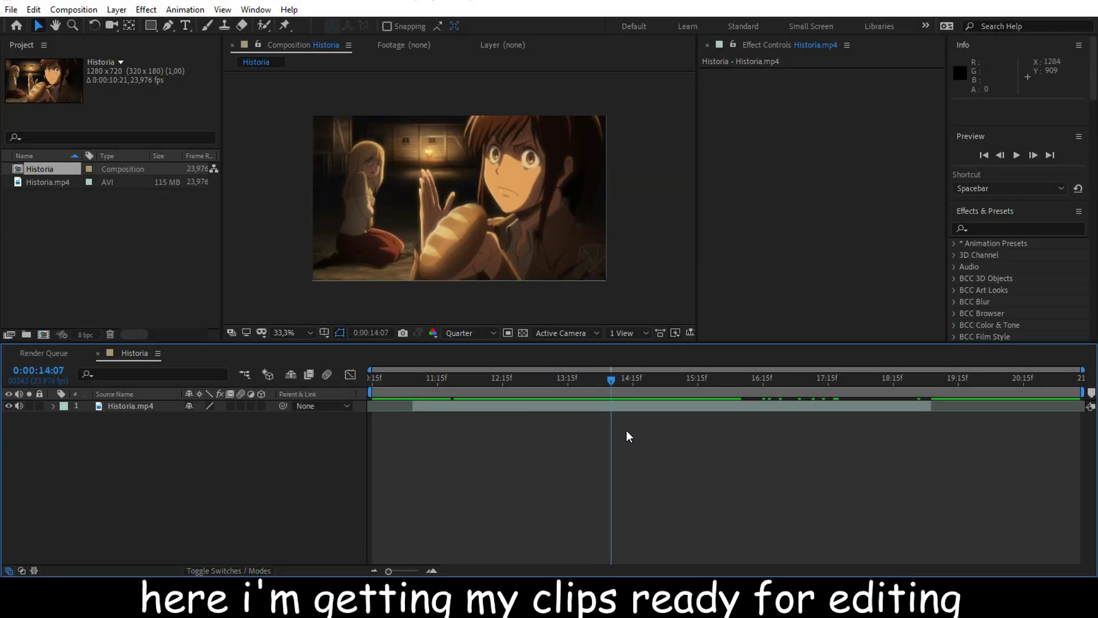
key("ctrl+shift+d")
left_click_drag(571, 421, 553, 421)
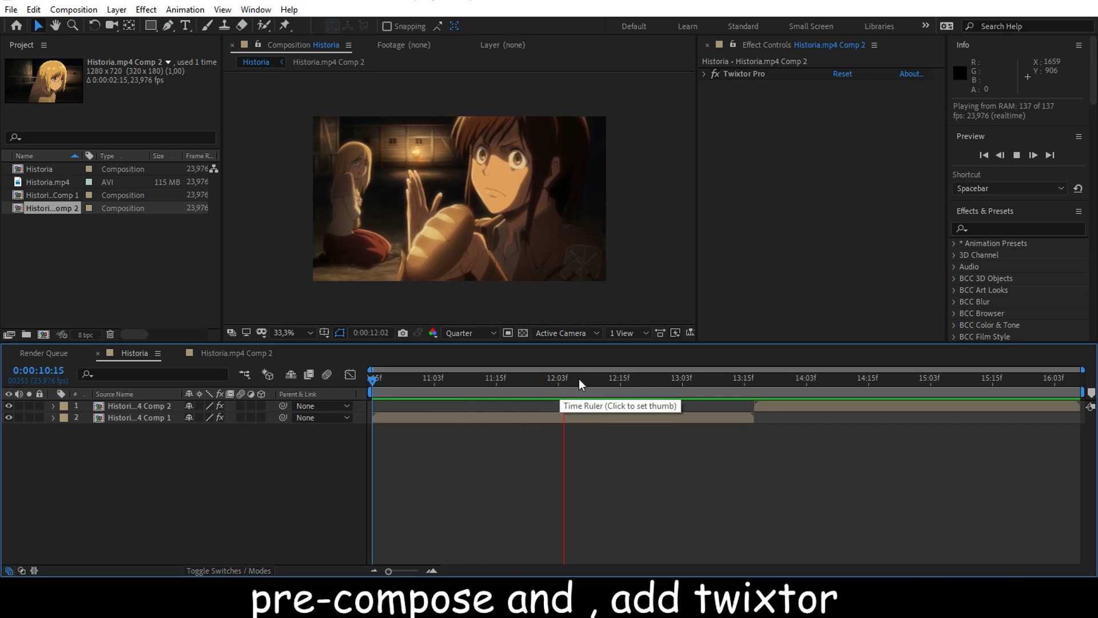
Add a composition marker at 0:00:12:07 for the transition point.
left_click(558, 386)
left_click_drag(561, 381, 583, 385)
left_click(595, 458)
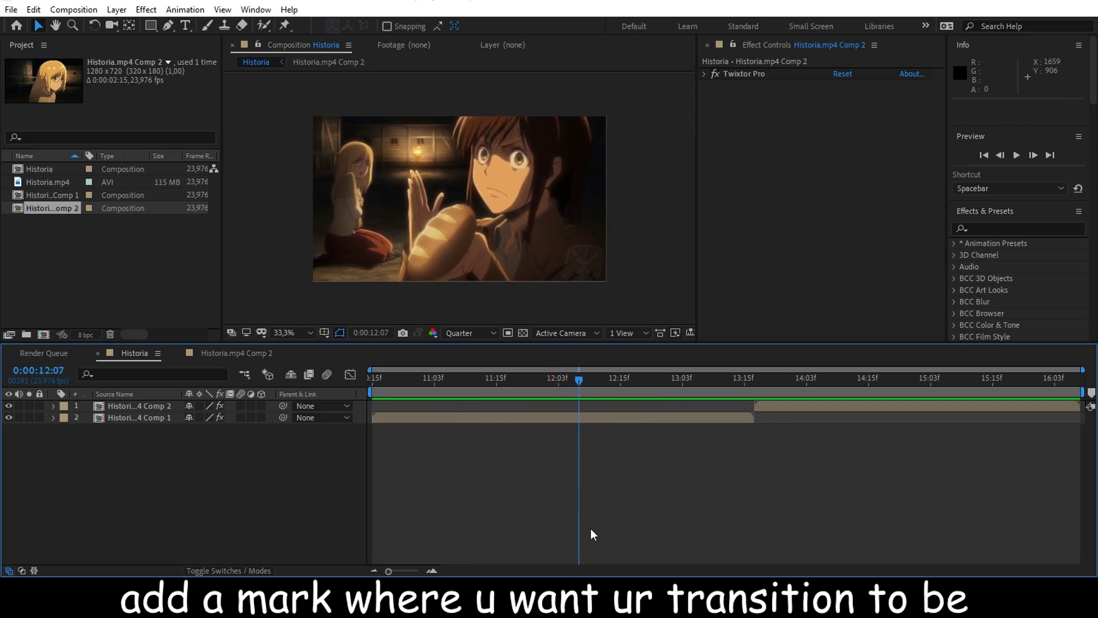
key("KP_Multiply")
Open the first clip's precomp, Historia.mp4 Comp 1, and reveal its footage's Scale property.
double_click(517, 420)
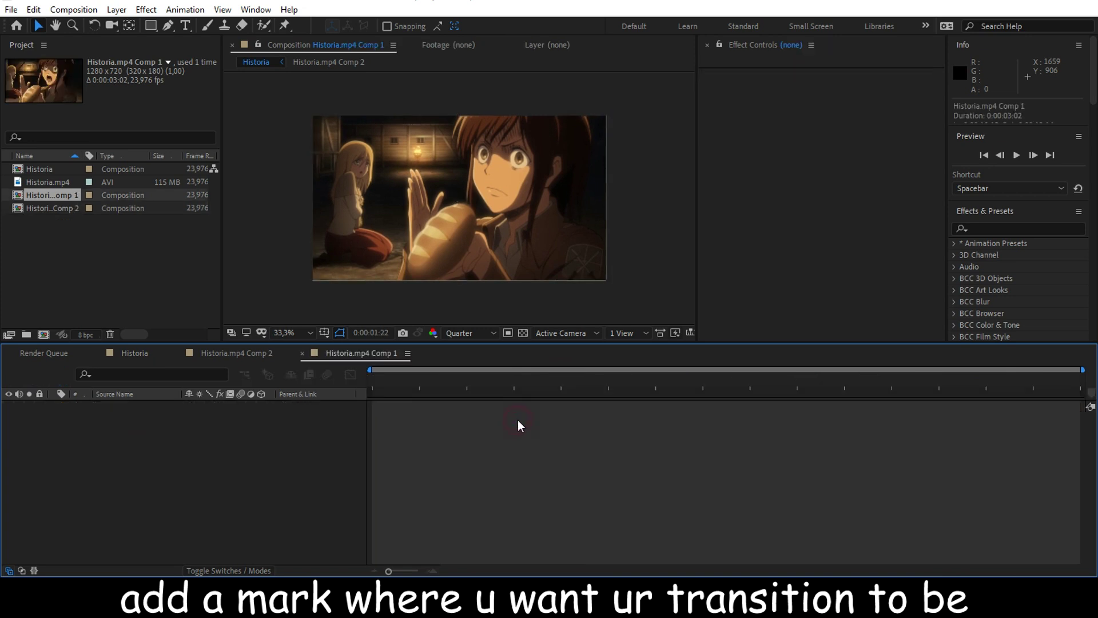
key("s")
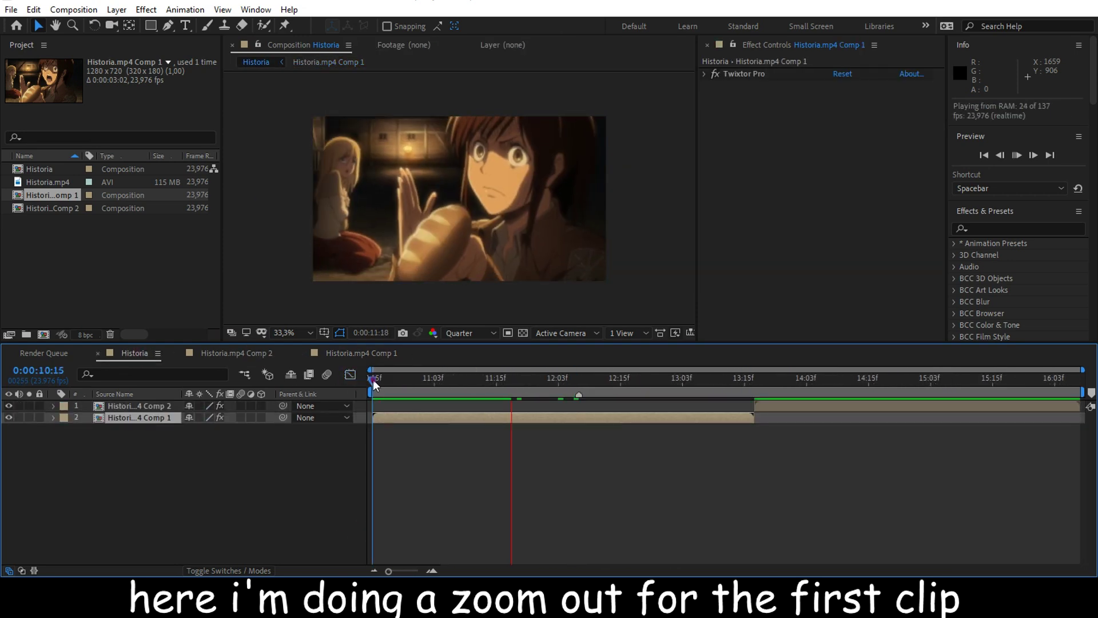
Shift the second clip earlier so it overlaps the first around the 0:00:12:07 marker, and lower its opacity to 49%.
left_click_drag(376, 379, 578, 400)
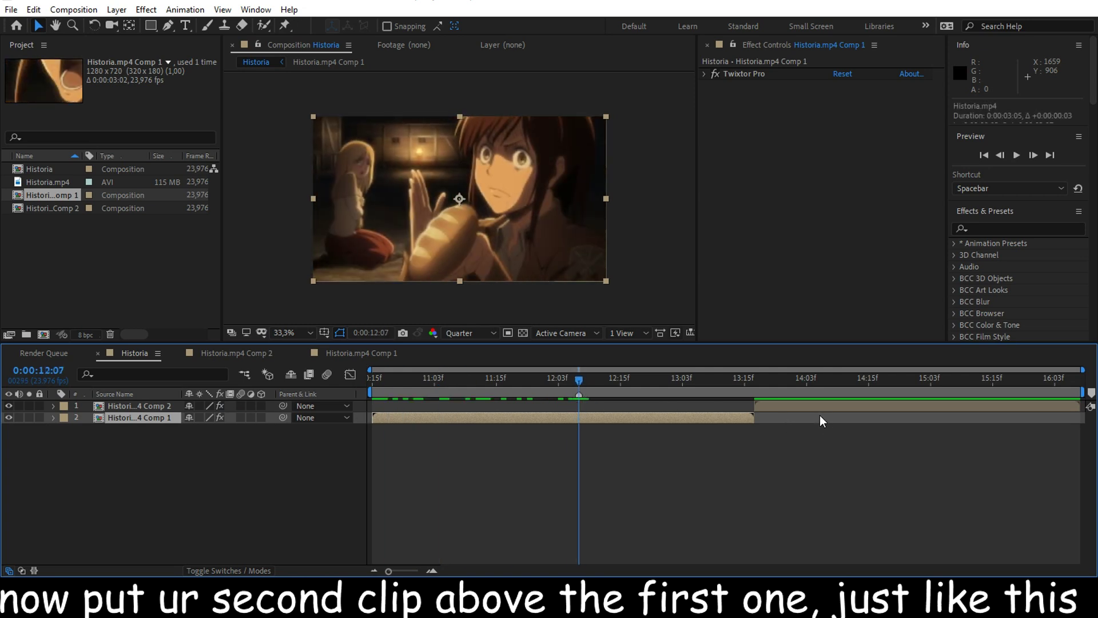
left_click_drag(823, 409, 579, 399)
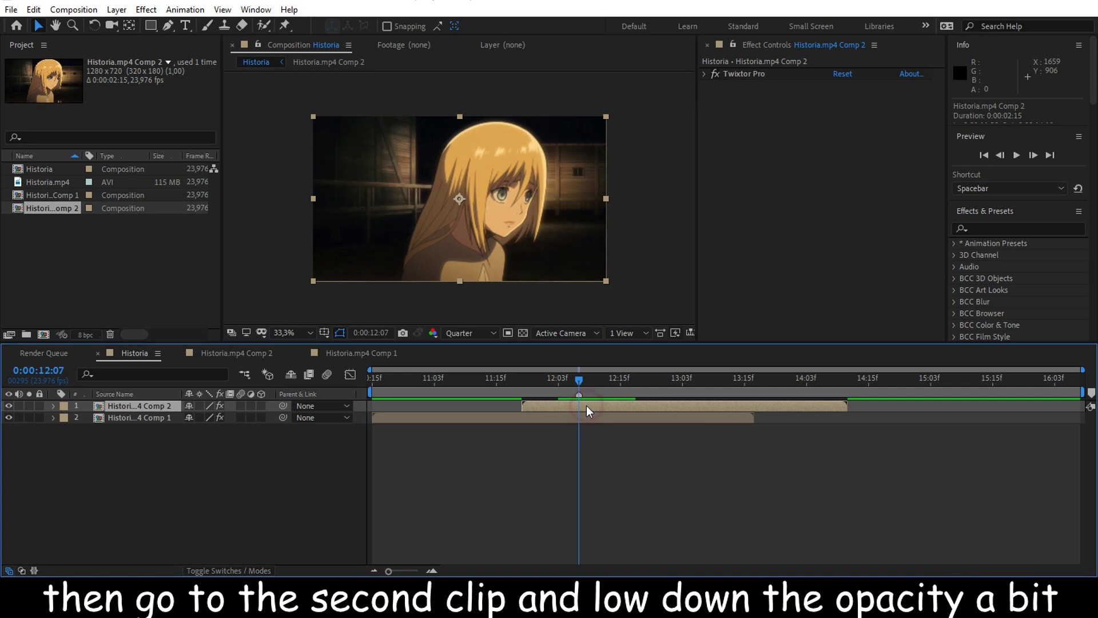
key("t")
left_click_drag(193, 417, 176, 427)
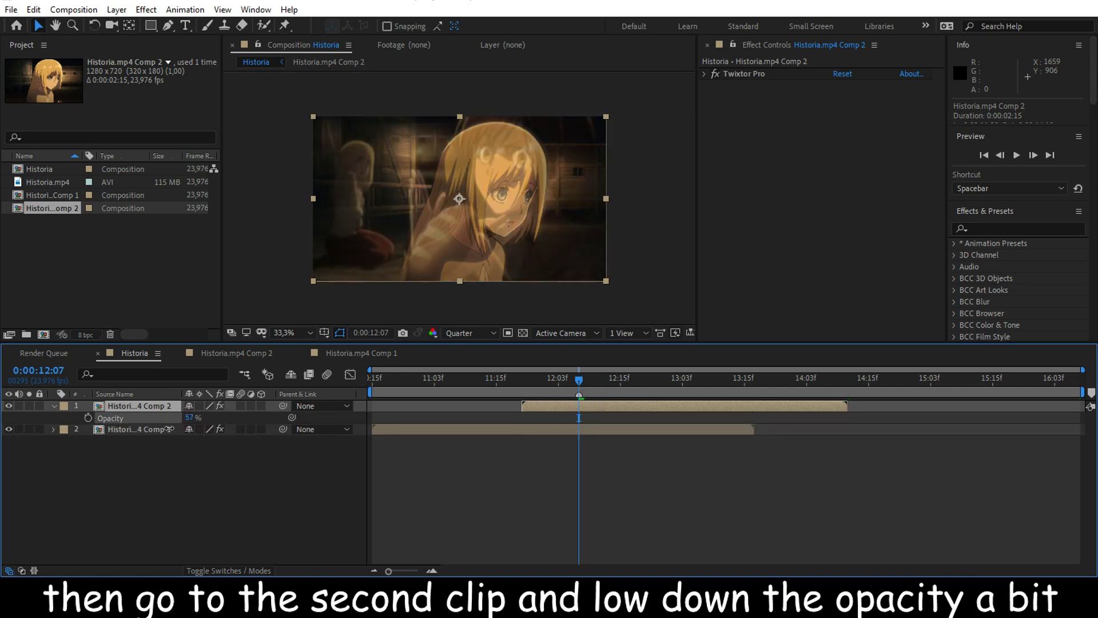
Scale the second clip down to 29% and position it over the blonde girl in the first clip, at about 154, 204.
key("s")
left_click_drag(201, 417, 161, 417)
left_click_drag(483, 201, 372, 164)
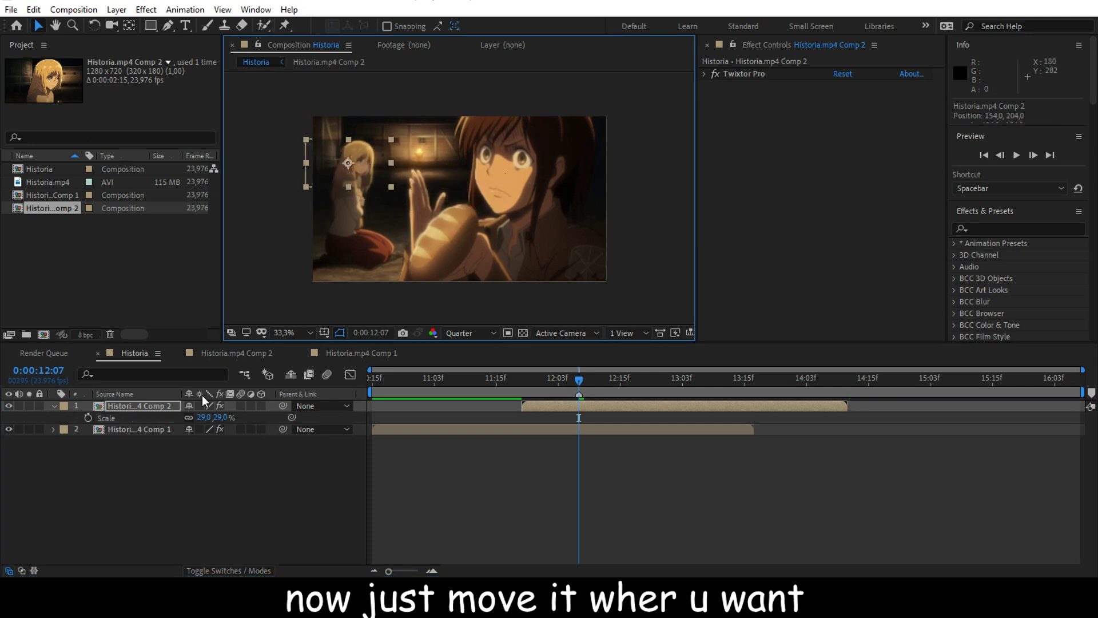
Refine the second clip's scale, trying 33% and settling on 30%.
left_click(205, 417)
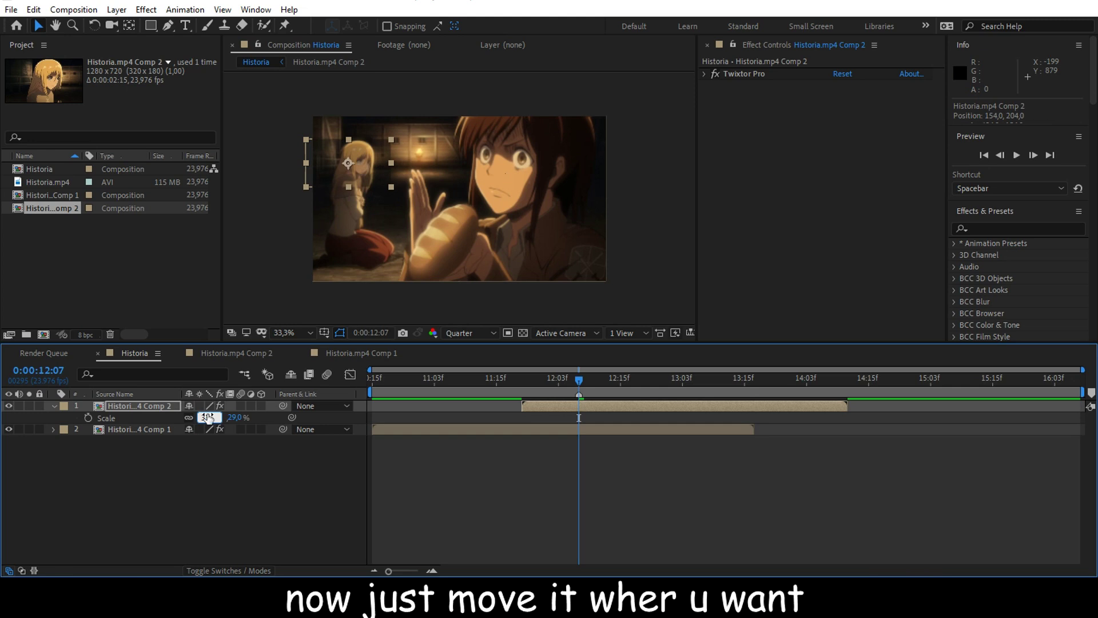
type("33")
key("Return")
left_click(205, 417)
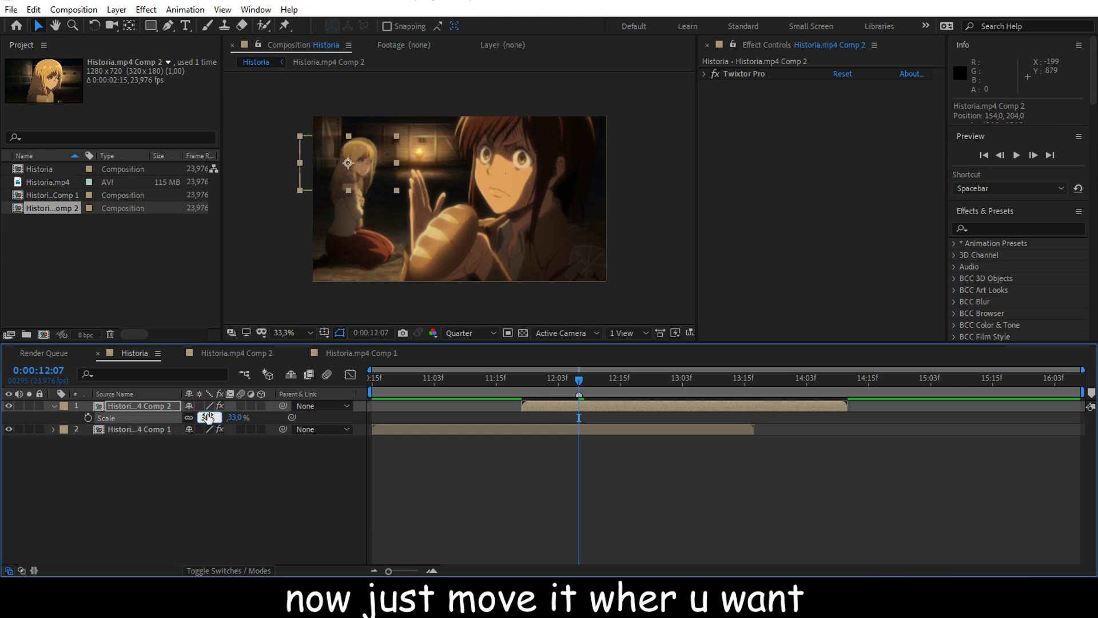
key("Return")
left_click(564, 508)
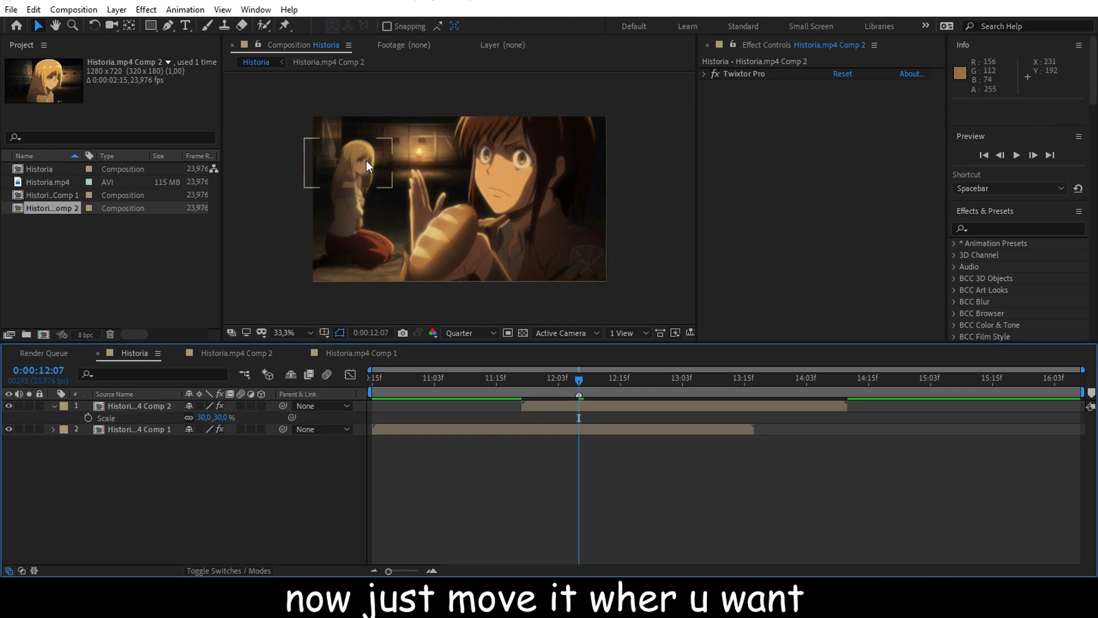
Find the Motion Tile effect and apply it to the second clip, Historia.mp4 Comp 2.
left_click(592, 408)
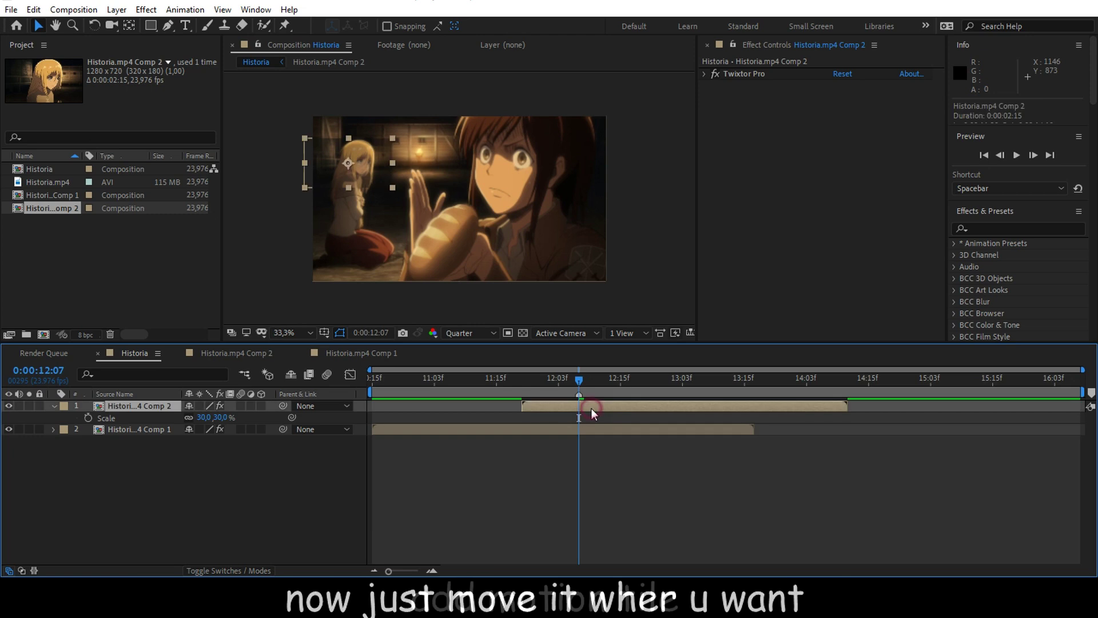
left_click(1009, 229)
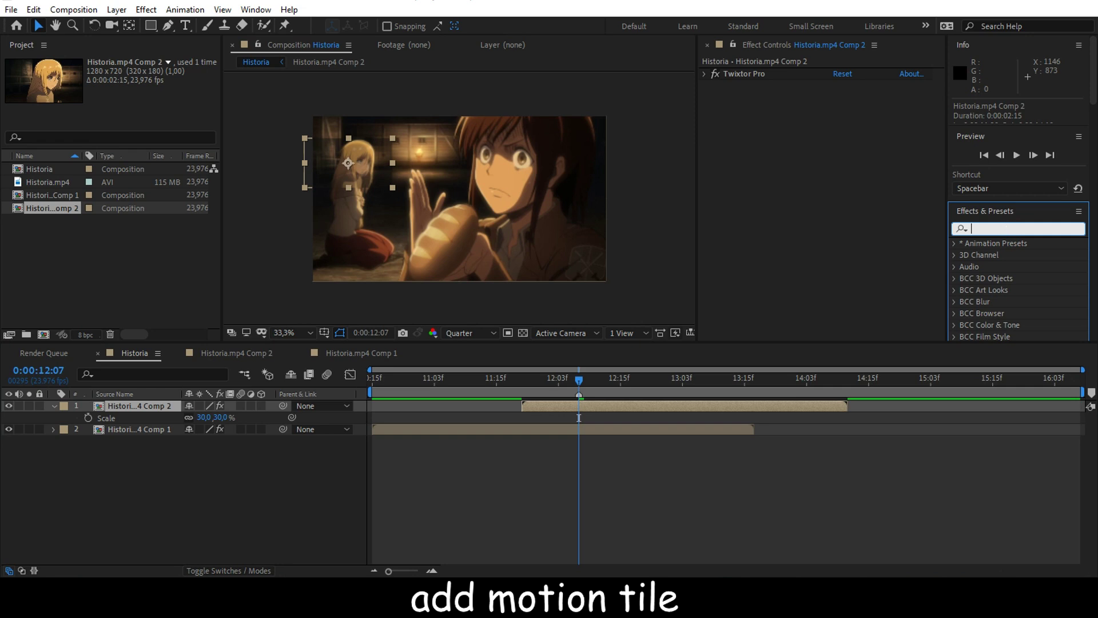
type("s")
key("BackSpace")
type("motio")
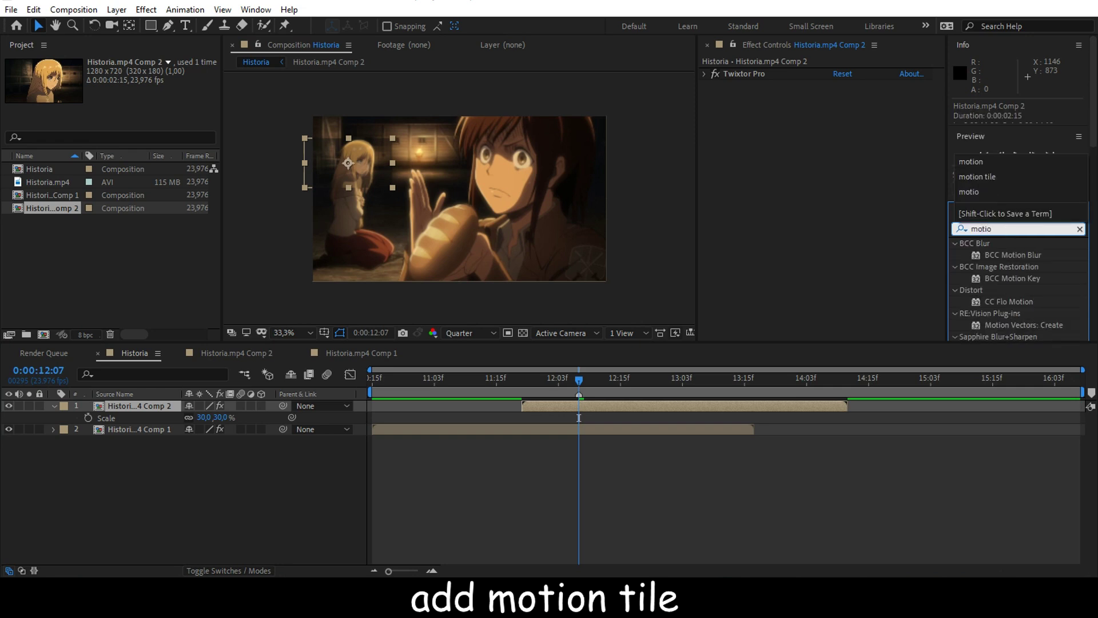
left_click(1016, 177)
left_click(1007, 253)
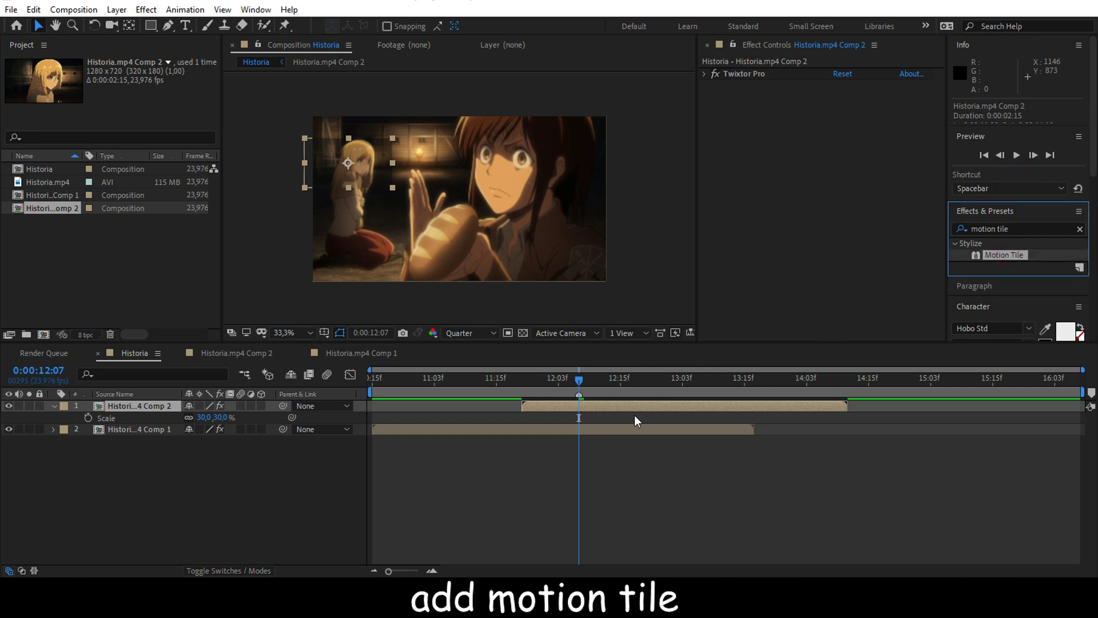
double_click(1016, 252)
Set the second clip's Motion Tile output width and output height to 500 and enable Mirror Edges.
left_click(839, 133)
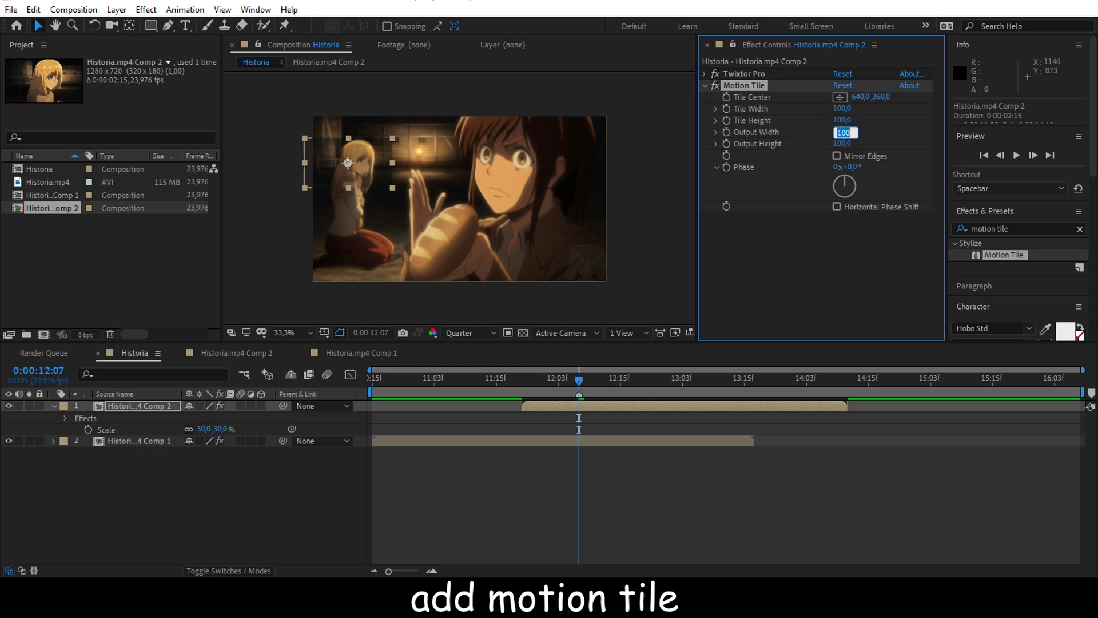
key("Return")
left_click(845, 143)
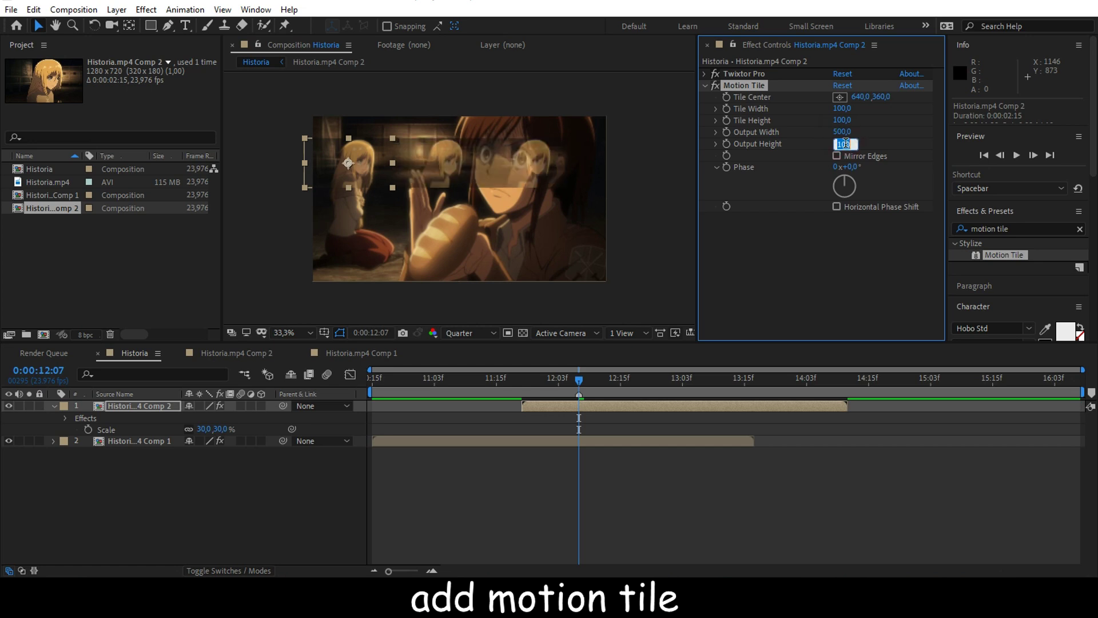
type("500")
key("Return")
left_click(837, 156)
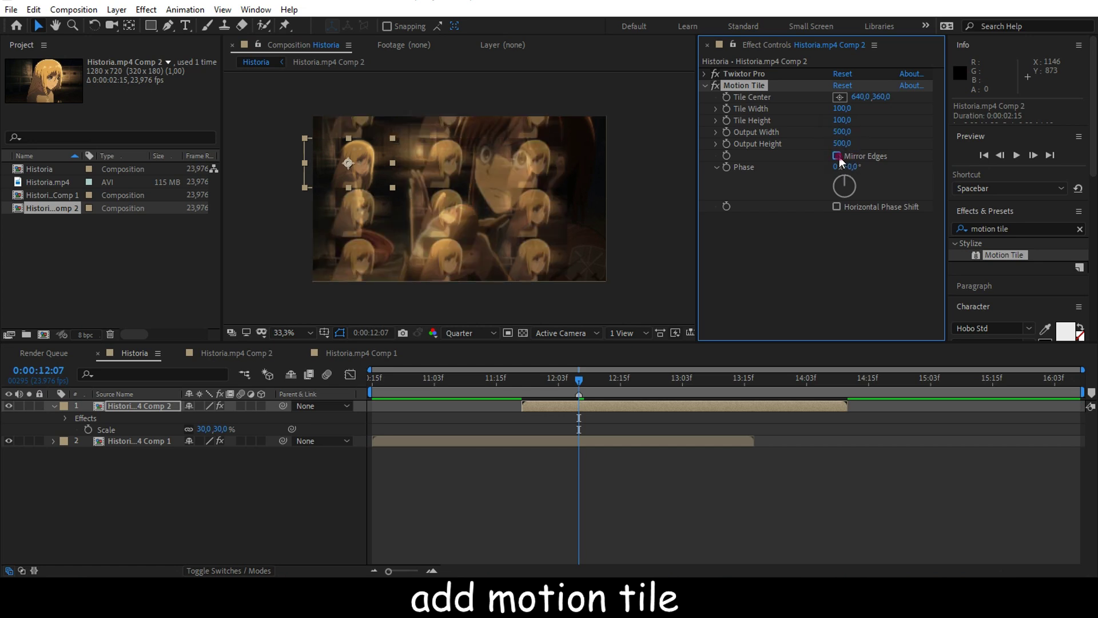
left_click(592, 281)
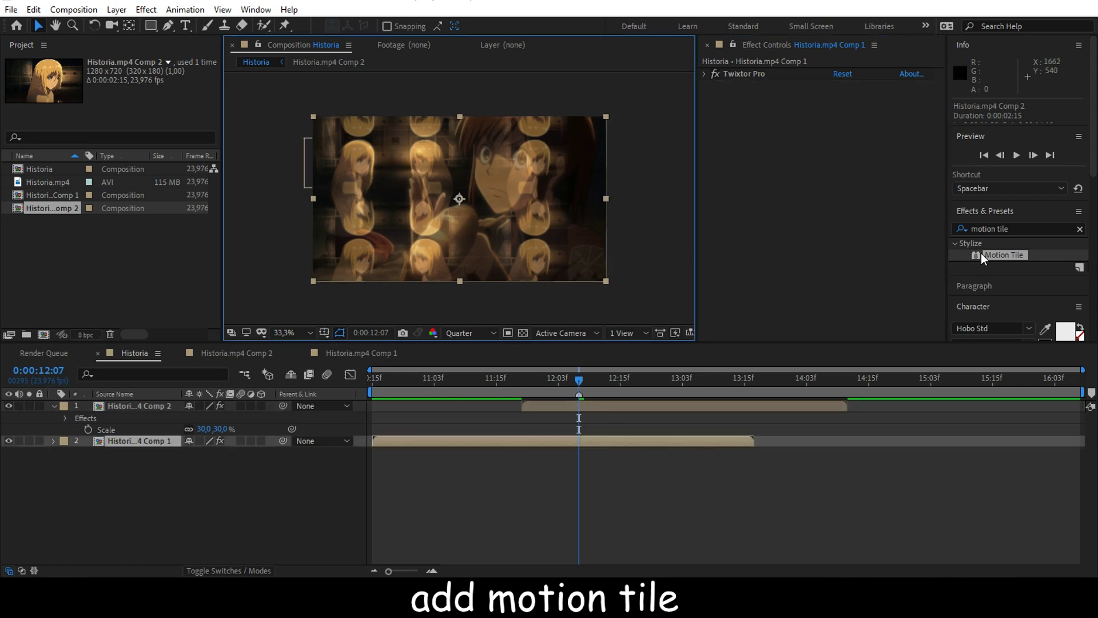
left_click(645, 407)
left_click(571, 488)
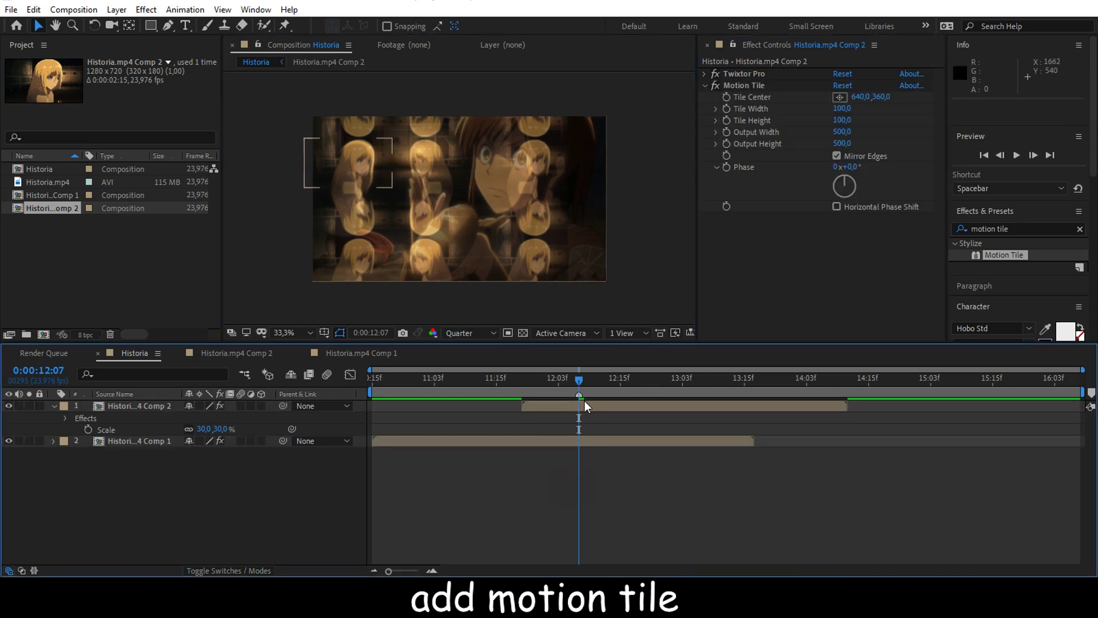
Add Position, Scale, Rotation and Opacity keyframes to the second clip at 0:00:12:07.
left_click(588, 408)
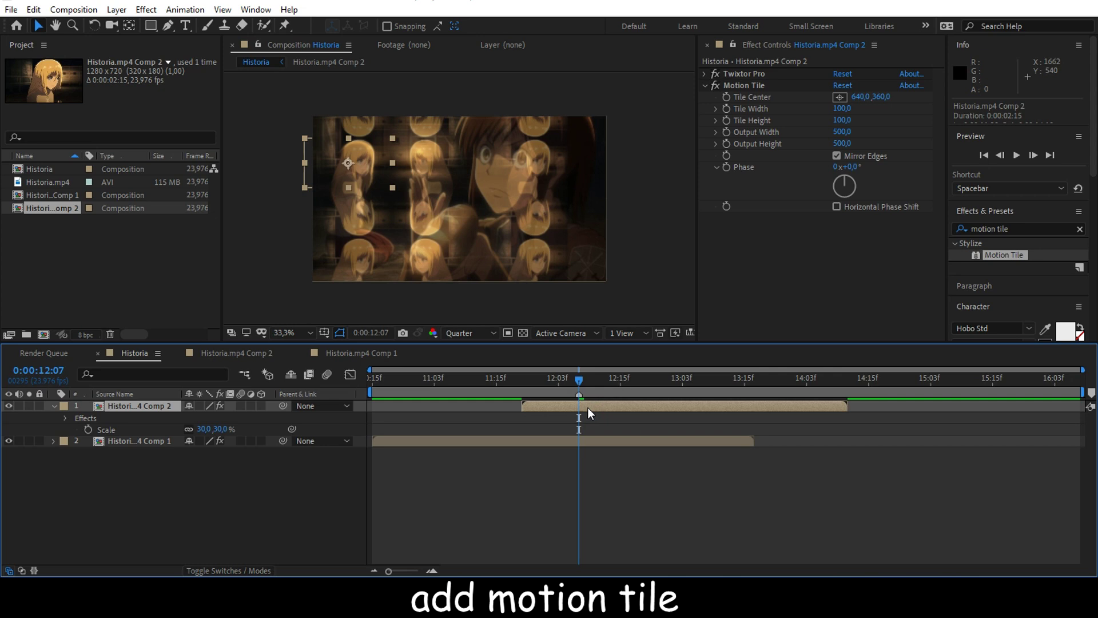
key("s")
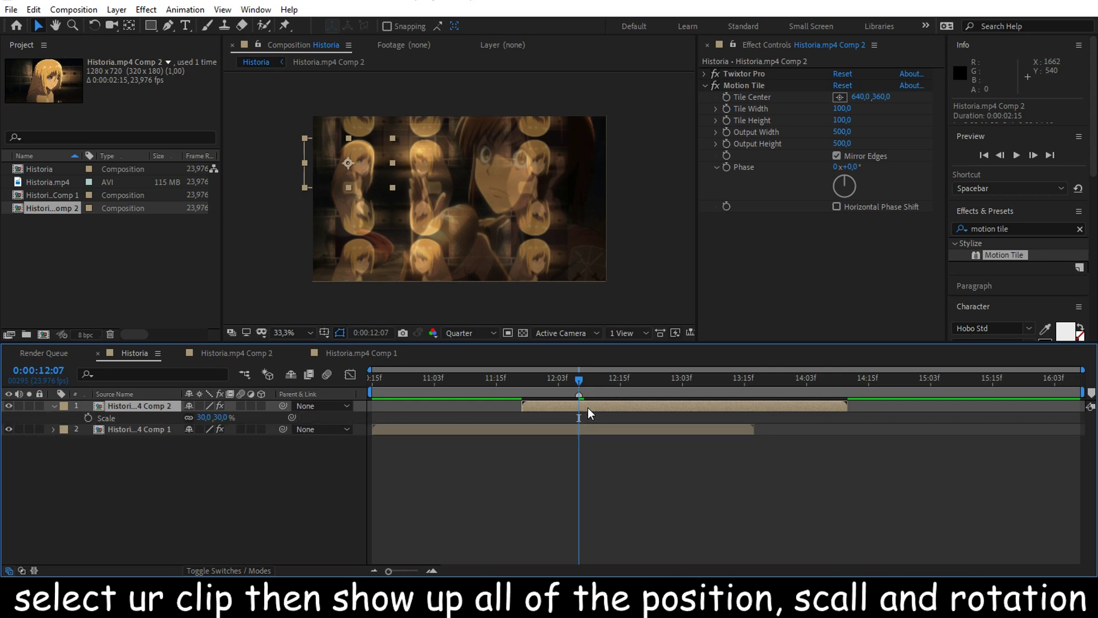
key("shift+p")
key("shift+r")
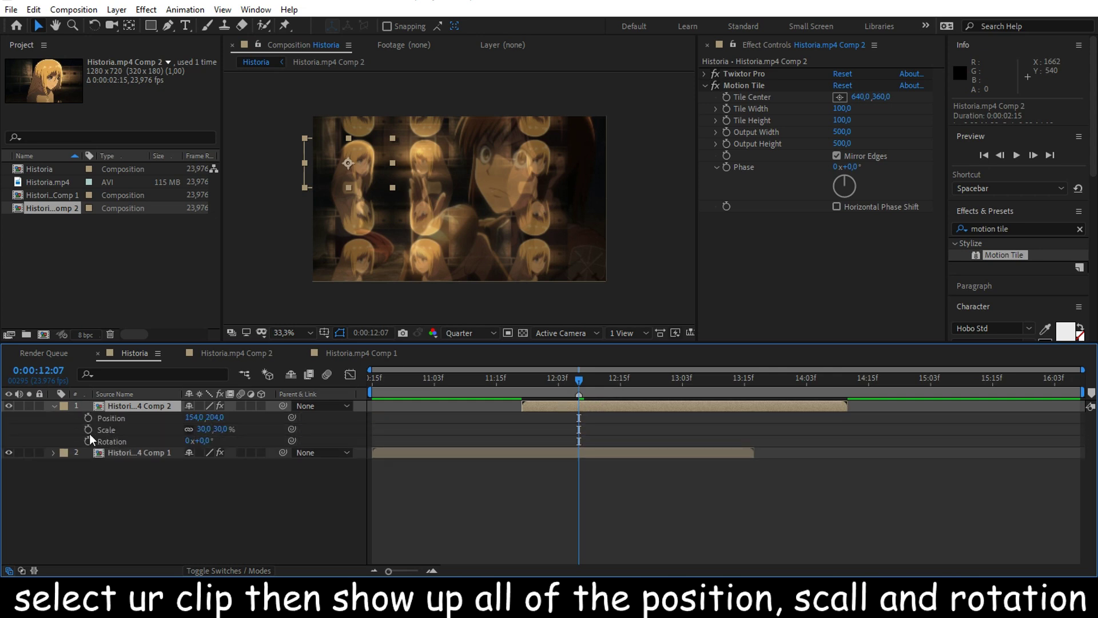
left_click(88, 441)
left_click(88, 429)
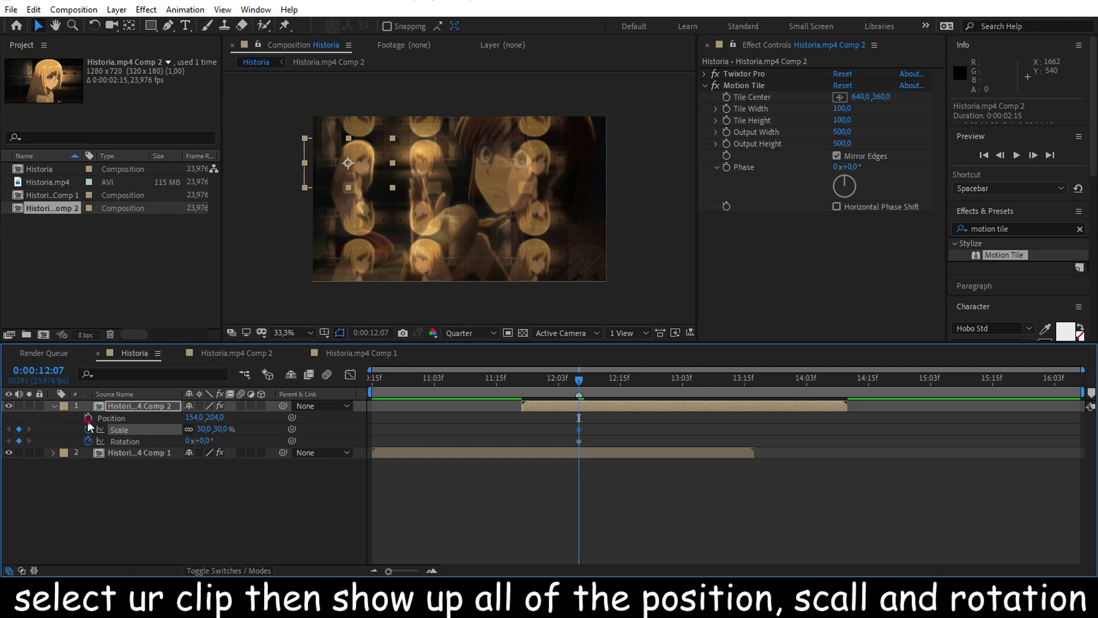
left_click(89, 418)
key("shift+t")
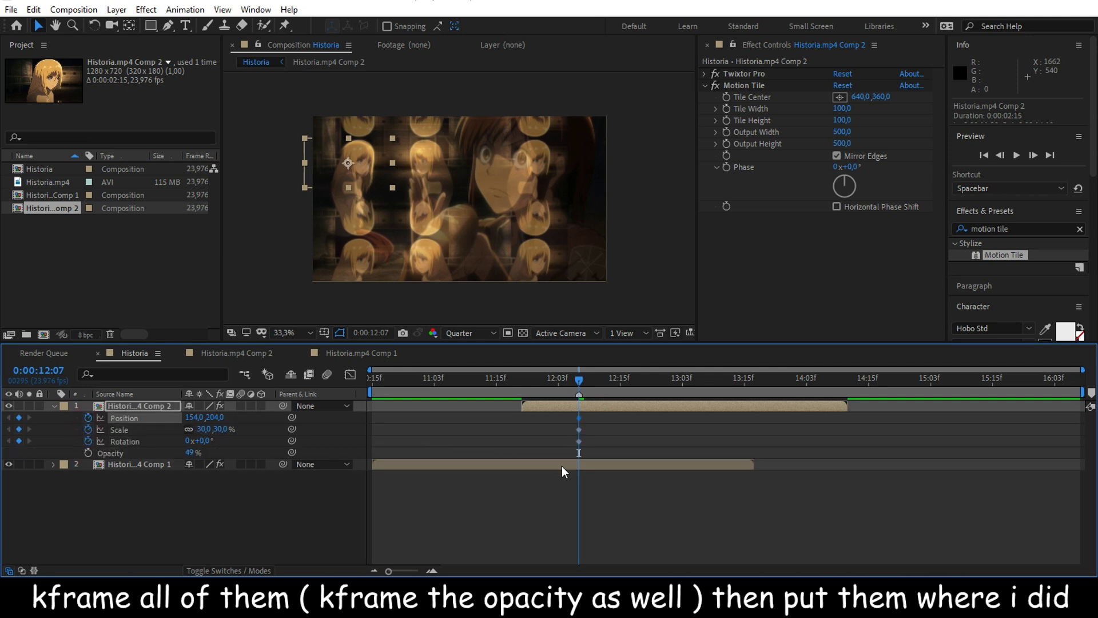
left_click(88, 453)
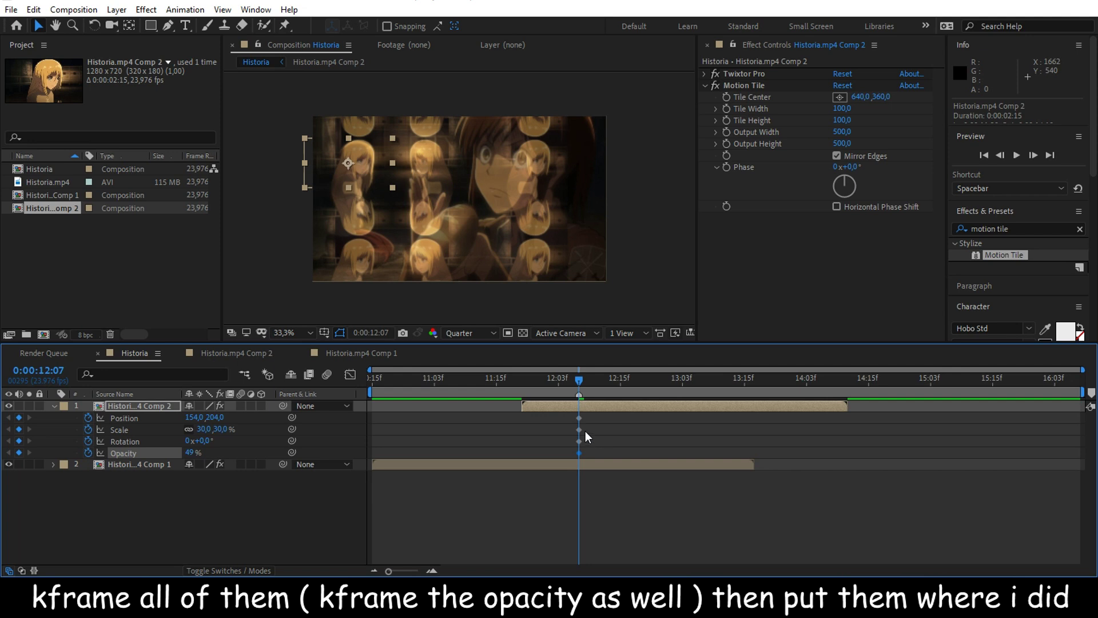
Move the second clip's Position, Scale and Rotation keyframes to 0:00:11:16, and set the current time to 0:00:12:20.
left_click_drag(592, 415, 503, 441)
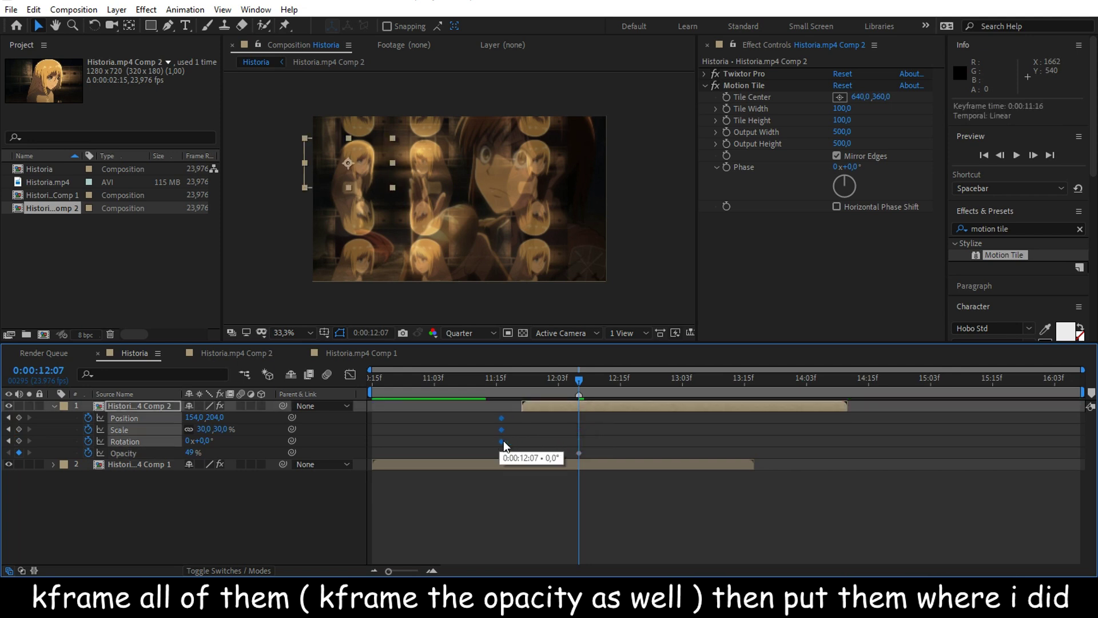
left_click_drag(578, 379, 648, 392)
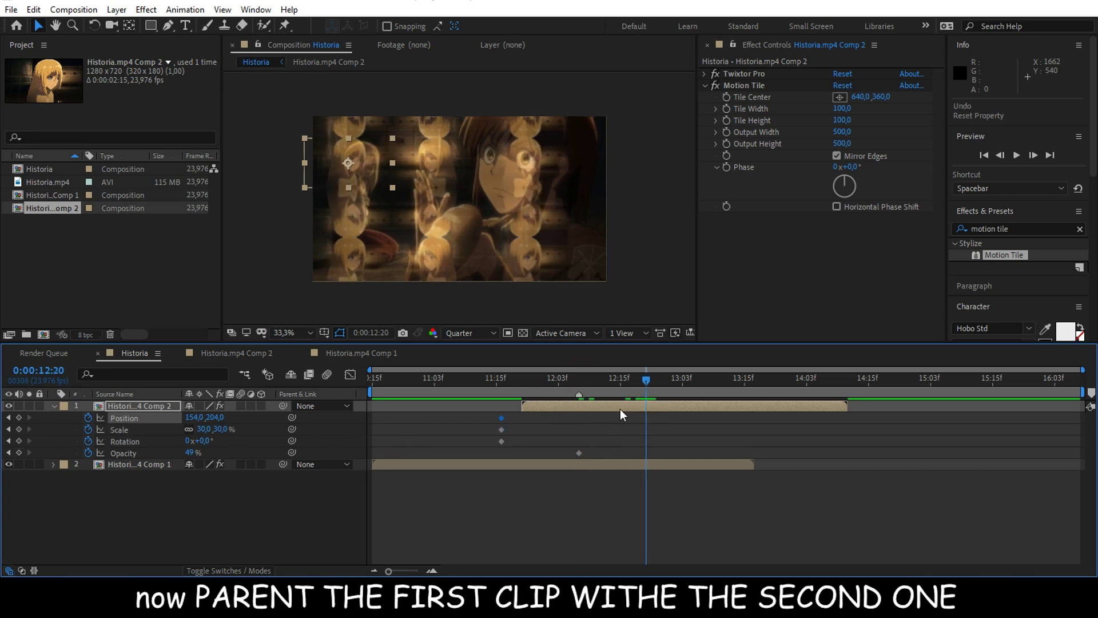
Parent the first clip, Historia.mp4 Comp 1, to the second clip, Historia.mp4 Comp 2.
left_click(621, 410)
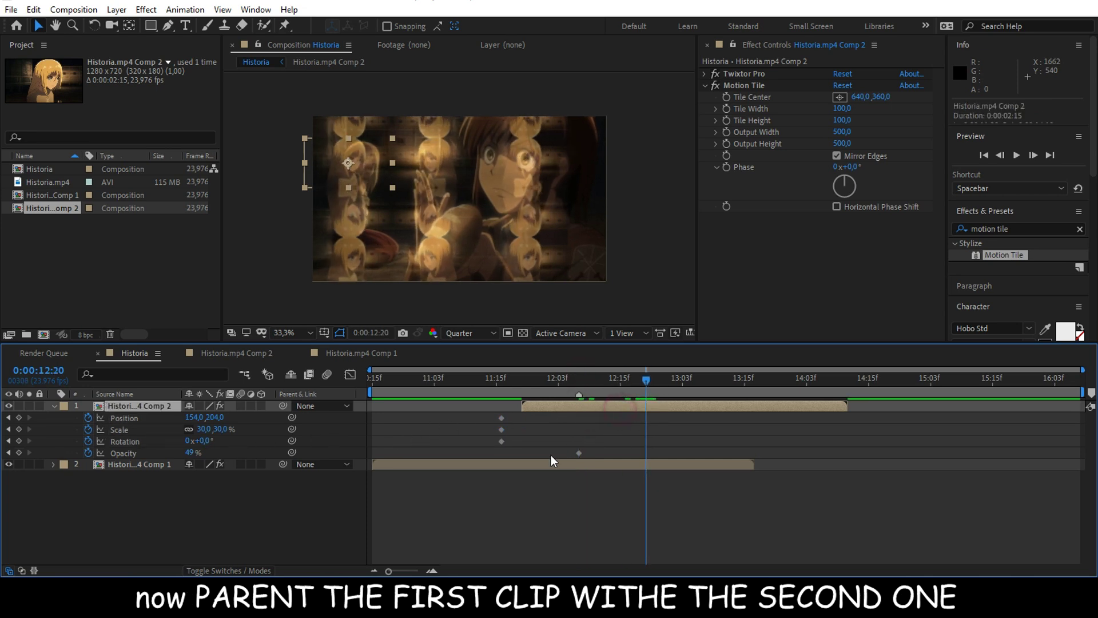
left_click(510, 465)
left_click_drag(283, 463, 111, 403)
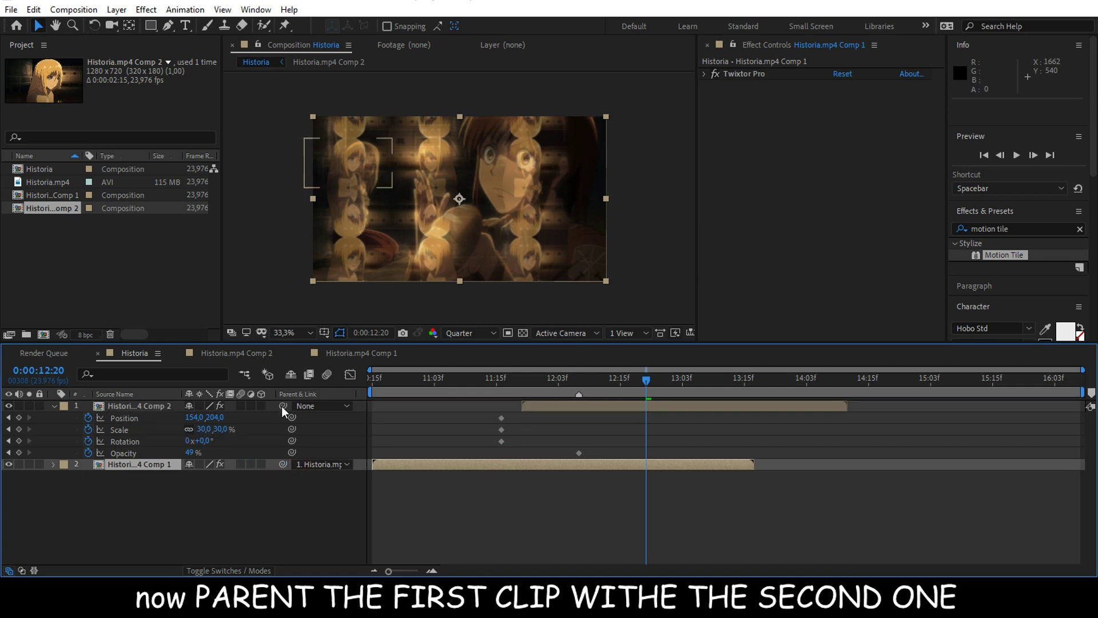
left_click(644, 405)
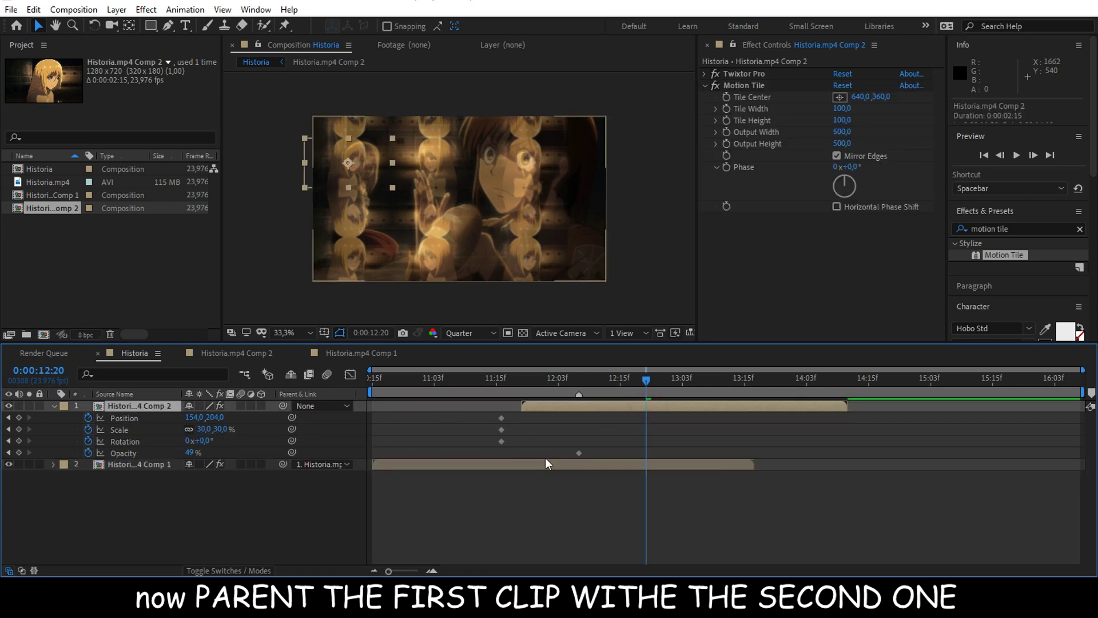
Set the second clip's opacity to 0% at its 0:00:12:07 keyframe.
left_click(579, 453)
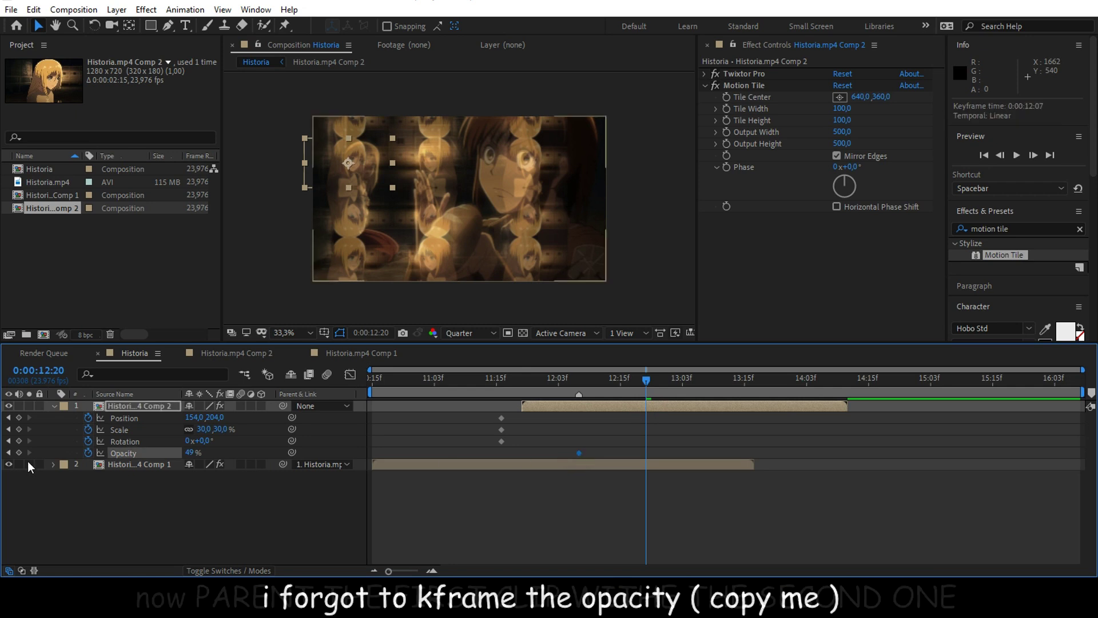
left_click_drag(189, 453, 2, 462)
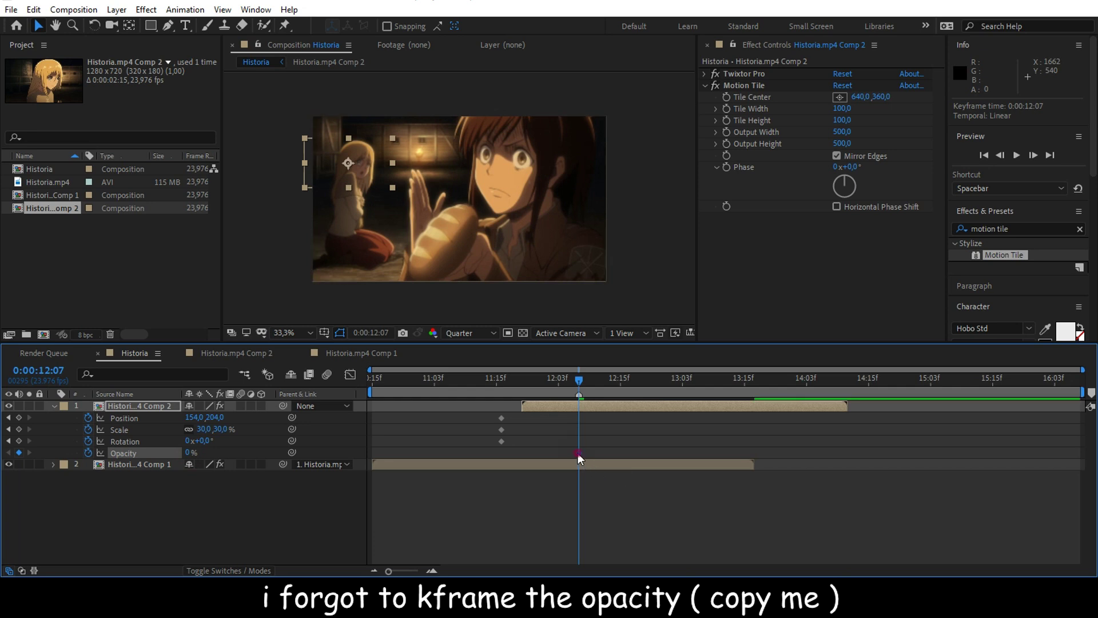
Move the second clip's 0% opacity keyframe earlier, reset opacity to 100% at 0:00:12:09, and easy-ease both opacity keyframes.
left_click_drag(569, 456, 562, 458)
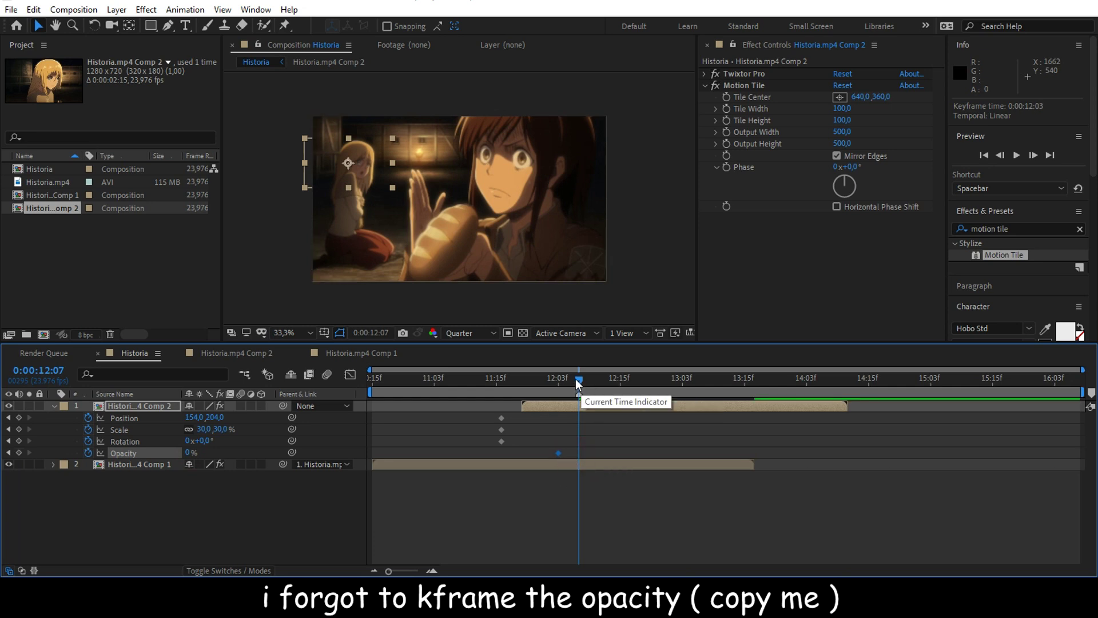
left_click_drag(579, 380, 589, 379)
right_click(152, 452)
left_click(223, 386)
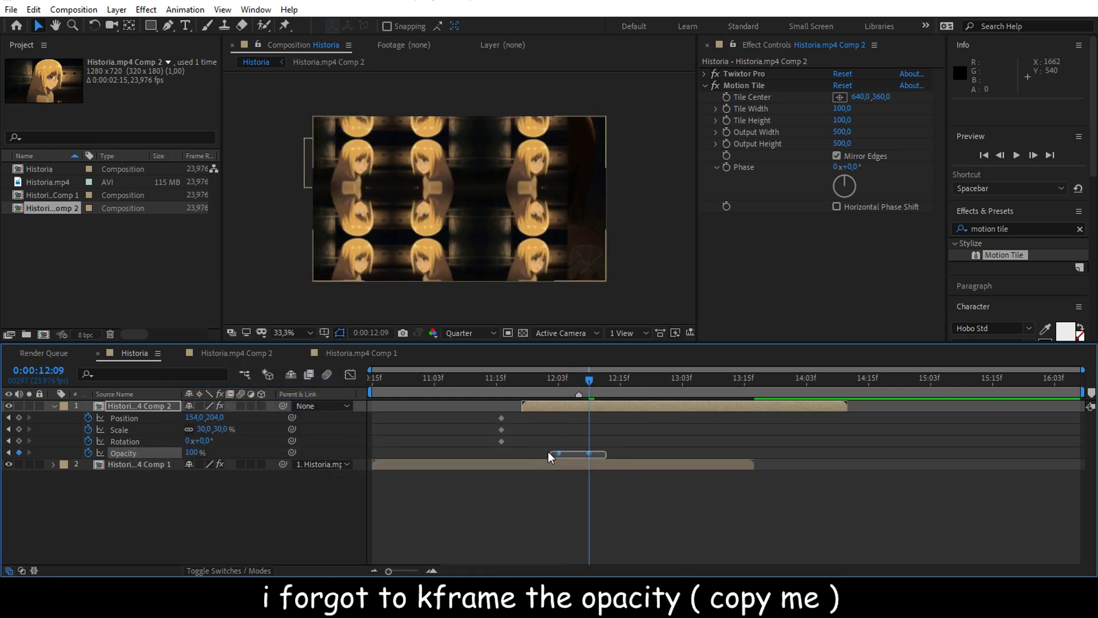
left_click(562, 439)
left_click_drag(562, 454, 569, 451)
Reset the second clip's Position, Scale and Rotation to their defaults at 0:00:13:01, creating end keyframes.
left_click_drag(592, 389, 671, 404)
left_click(654, 436)
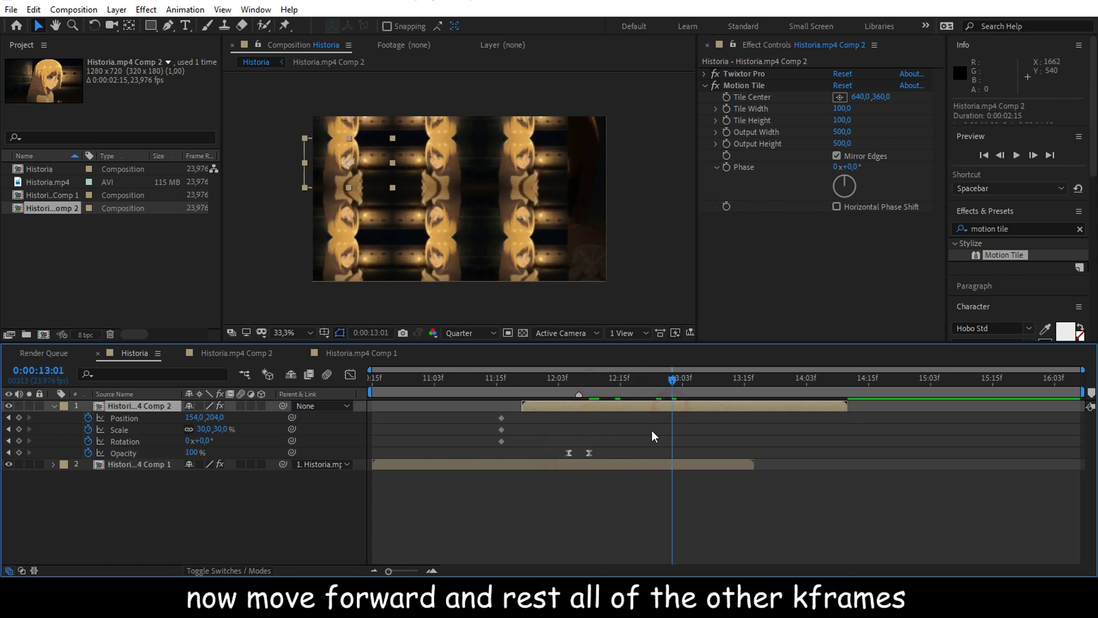
right_click(155, 417)
left_click(172, 346)
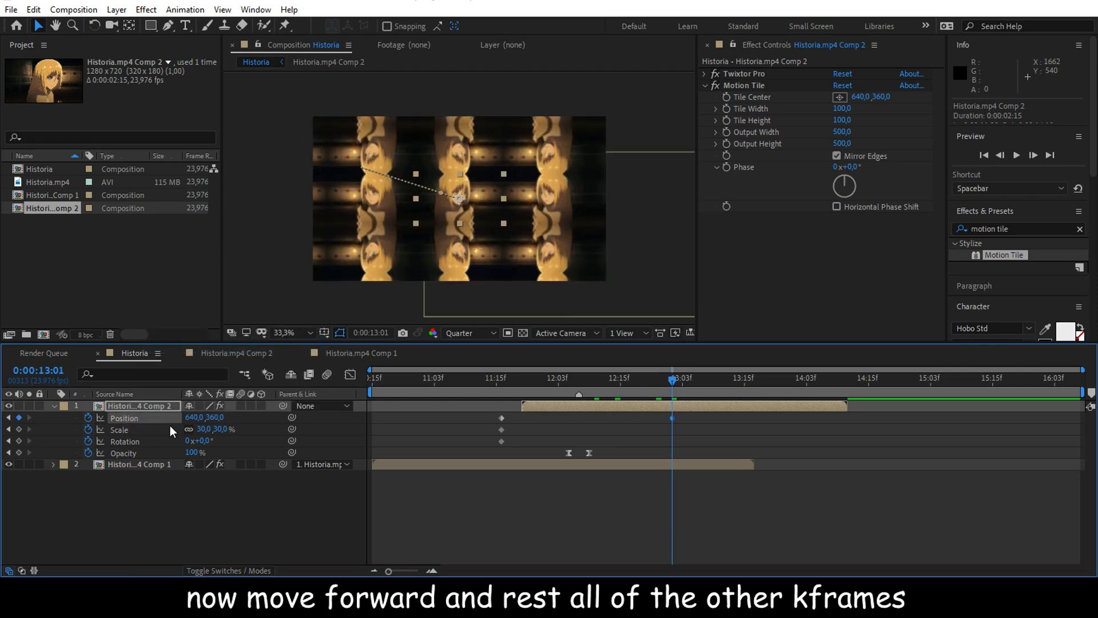
right_click(157, 431)
left_click(189, 362)
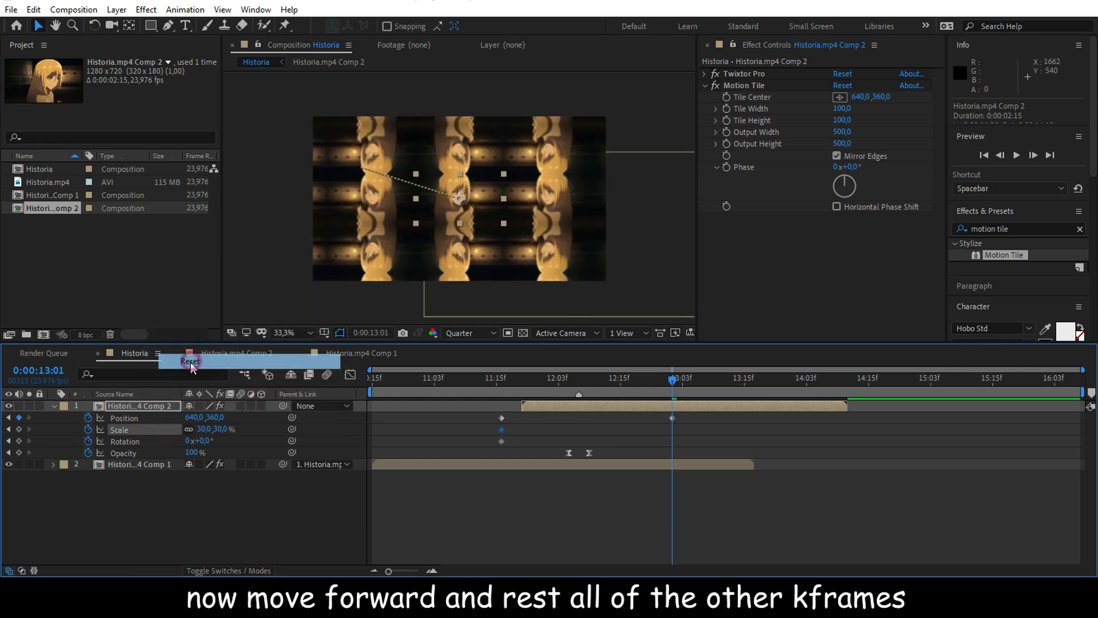
right_click(135, 441)
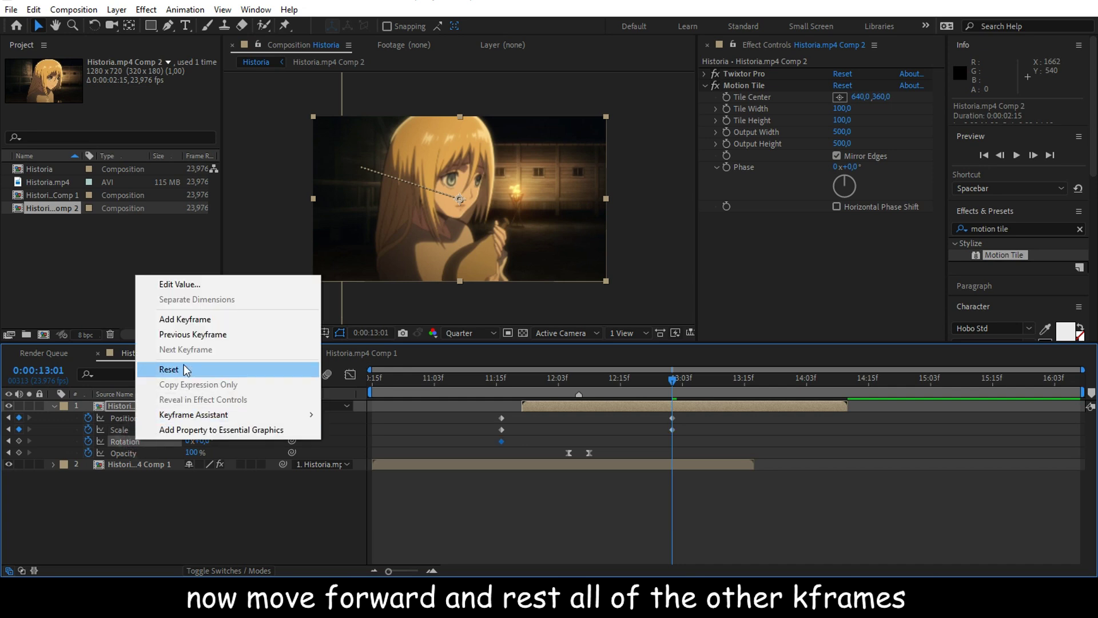
left_click(182, 370)
Set the second clip's rotation to 6° and scale to 110% at 0:00:13:01.
left_click(205, 441)
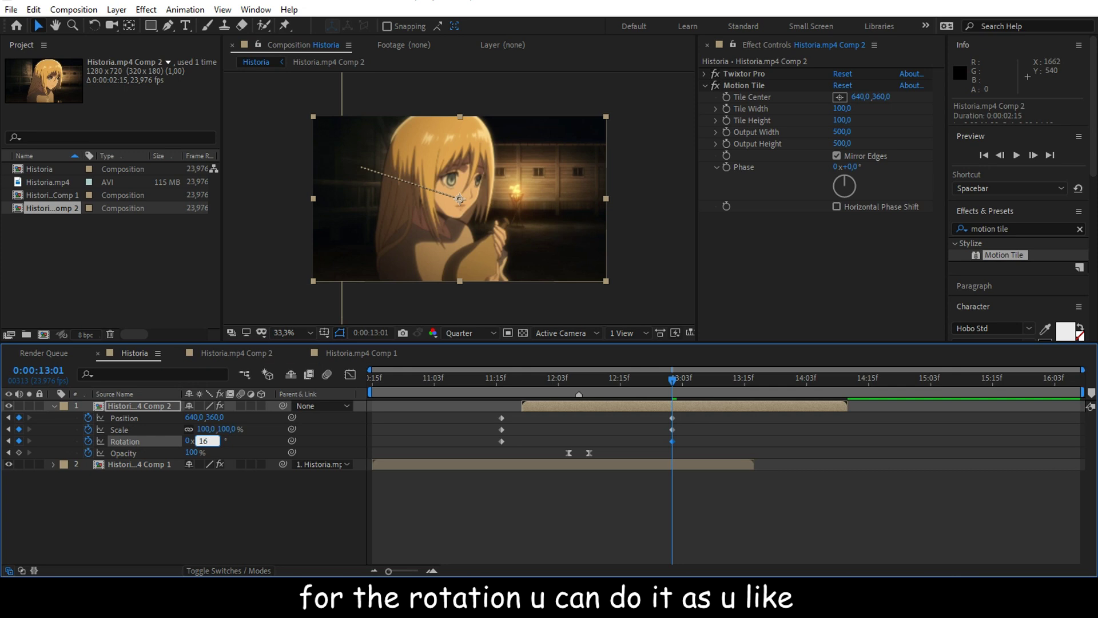
key("Return")
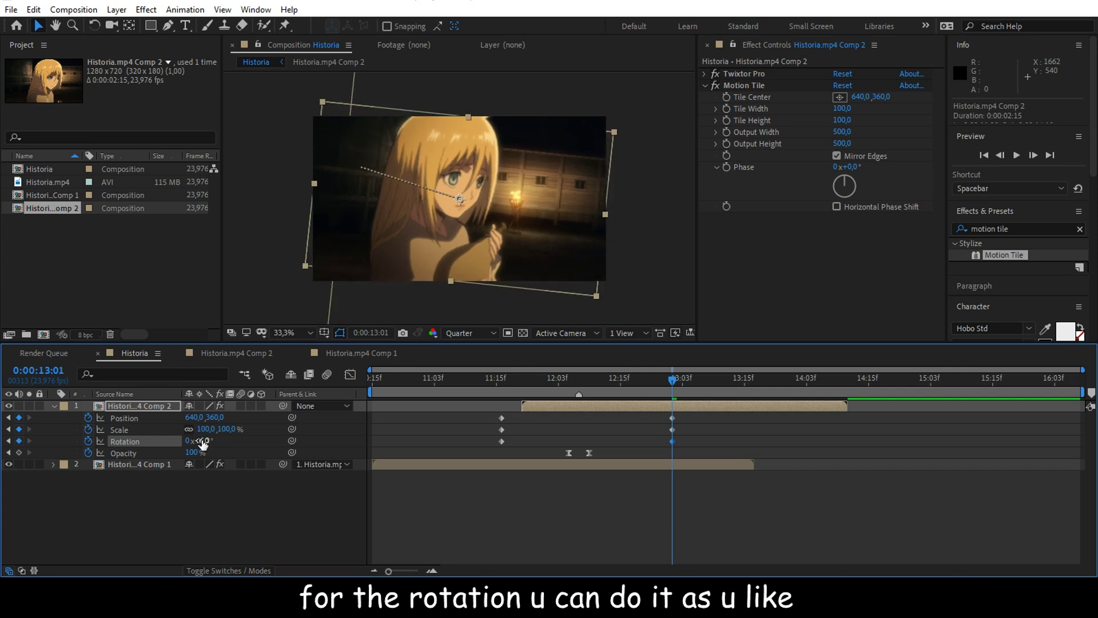
left_click(207, 429)
key("Return")
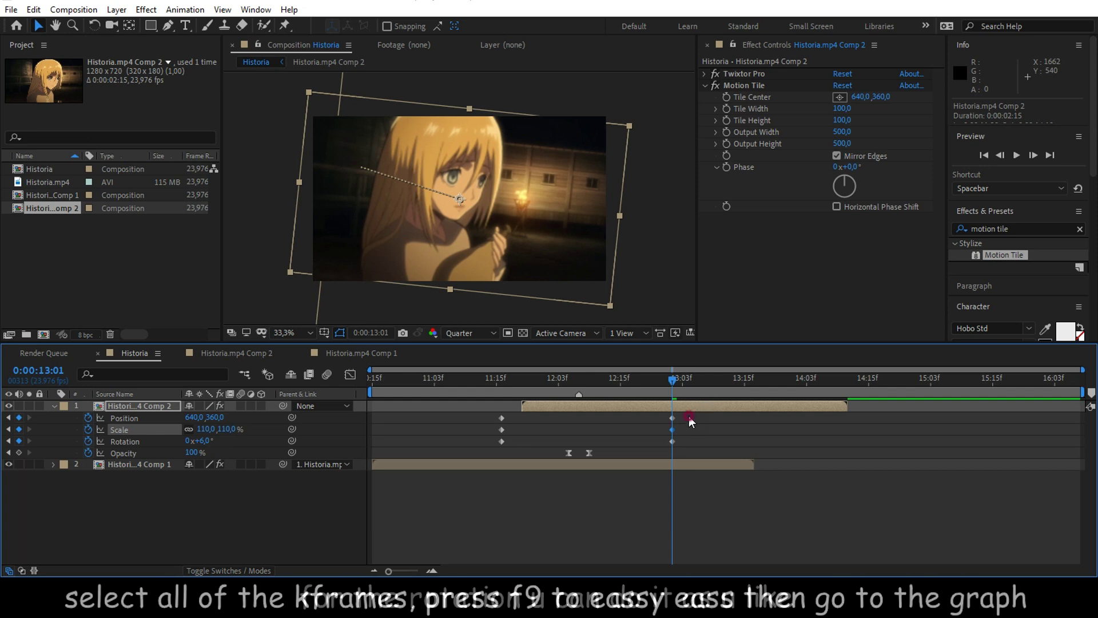
Apply Easy Ease to all of the second clip's Position, Scale and Rotation keyframes.
left_click_drag(689, 414, 500, 442)
key("F9")
left_click_drag(583, 378, 583, 378)
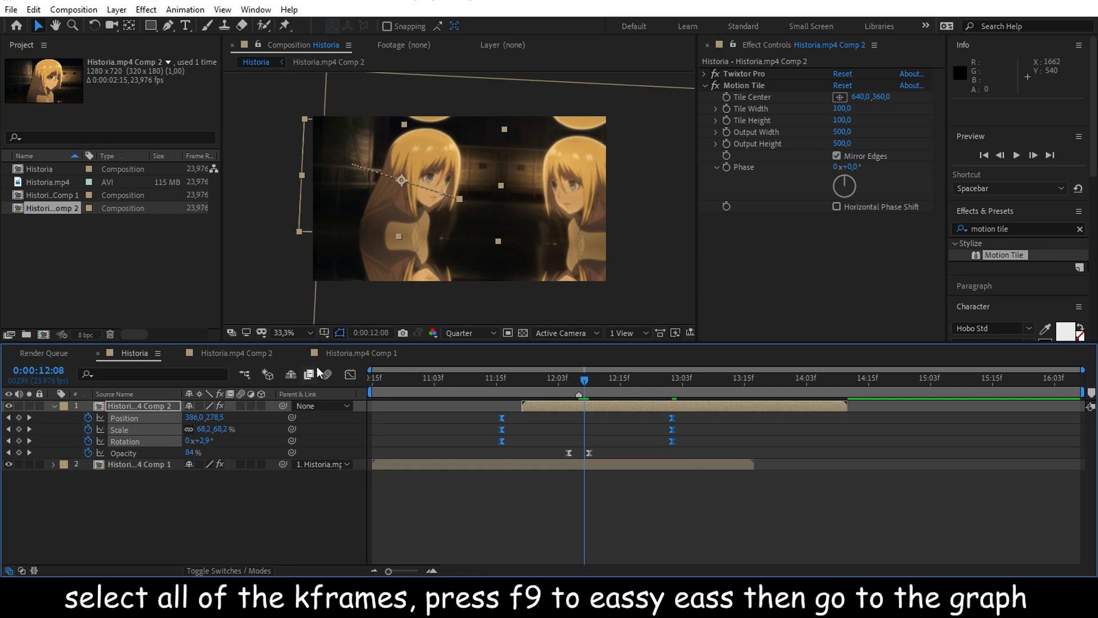
Show the speed graph of the Position, Scale and Rotation keyframes and reshape it into a sharp early peak near 0:00:12:03.
left_click(350, 376)
right_click(588, 535)
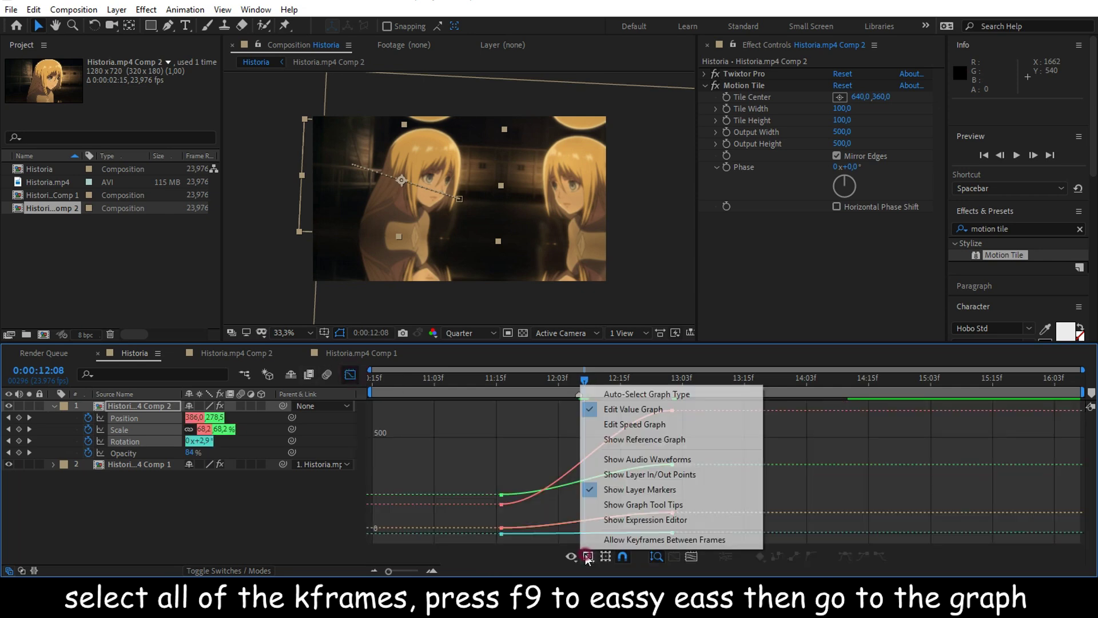
left_click(606, 425)
left_click_drag(721, 458, 452, 538)
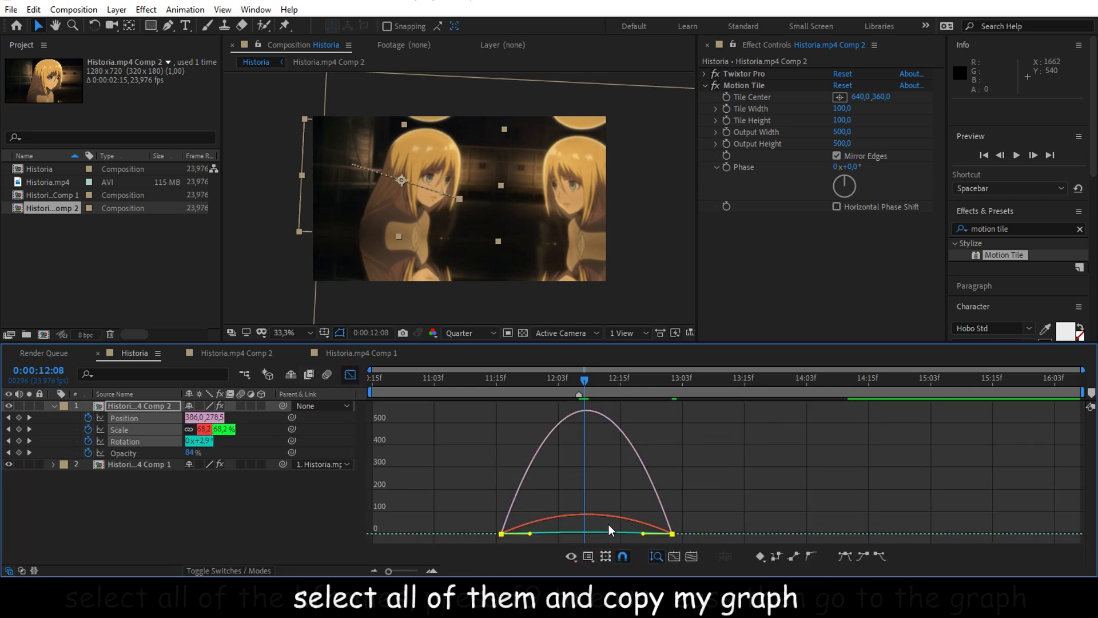
left_click_drag(633, 539, 596, 537)
mouse_move(581, 381)
left_mouse_down()
mouse_move(622, 380)
mouse_move(580, 396)
mouse_move(591, 393)
left_mouse_up()
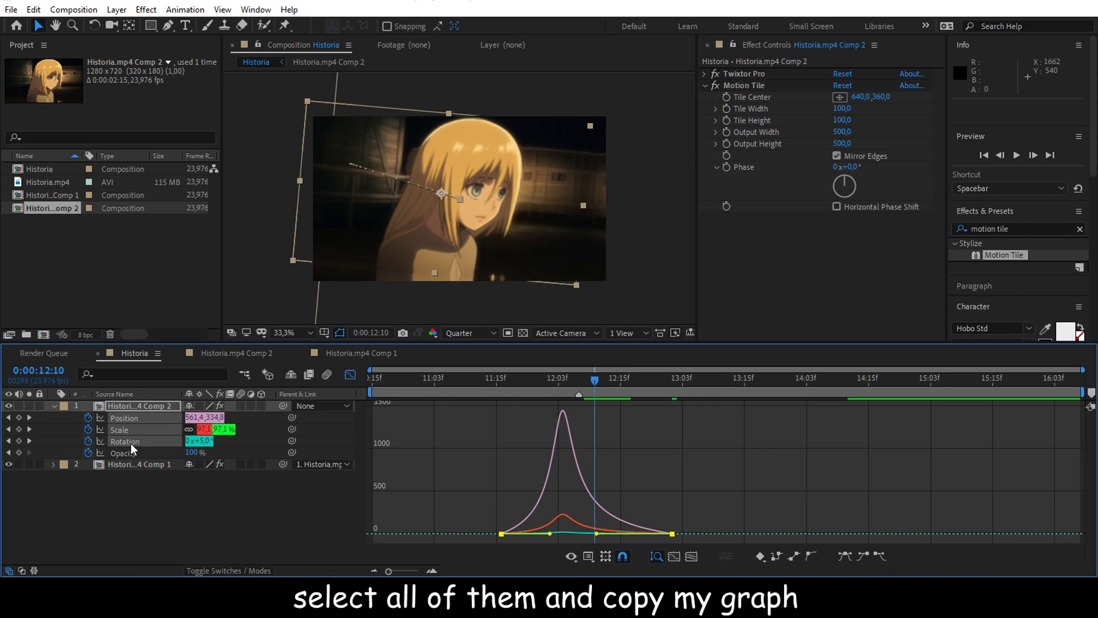
Restore the default Easy Ease curve on the second clip's Rotation keyframes, close the Graph Editor and scrub through the transition.
left_click(148, 441)
left_click_drag(733, 472, 435, 530)
key("F9")
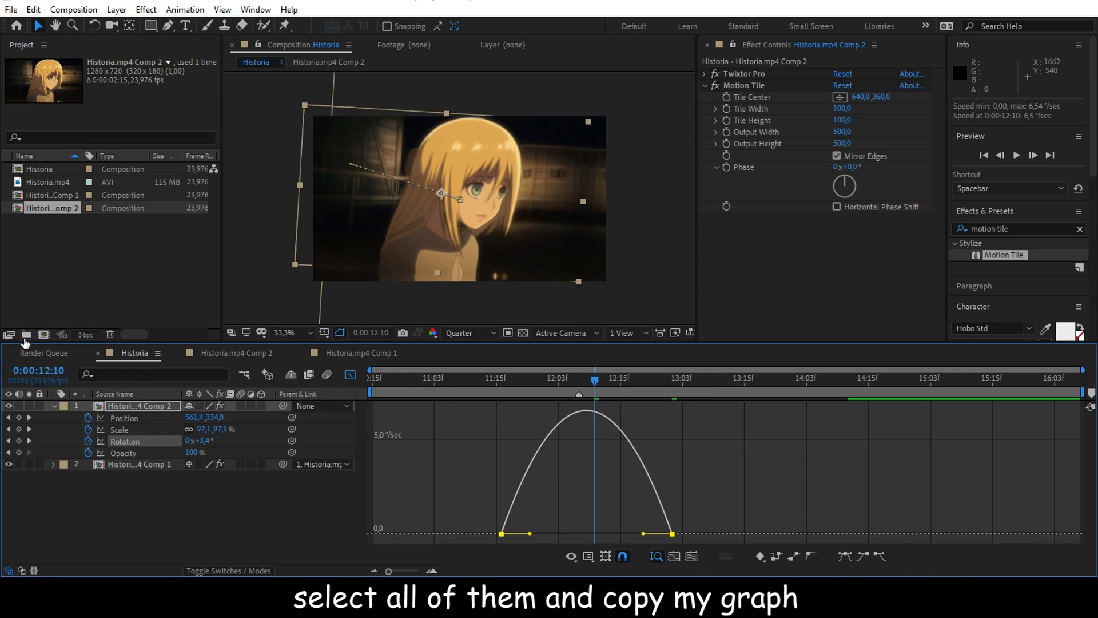
key("shift+F3")
left_click(424, 389)
left_click_drag(424, 386, 582, 401)
Apply Motion Tile to the first clip, Historia.mp4 Comp 1, with output width and height 500 and Mirror Edges on.
left_click(561, 466)
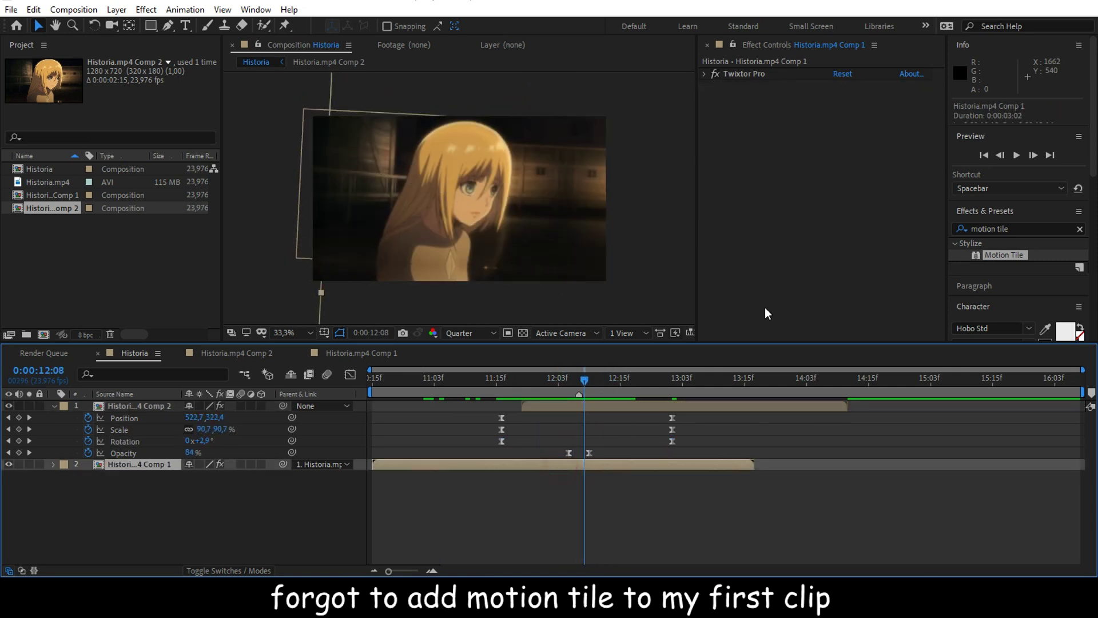
double_click(992, 255)
left_click(839, 132)
type("500")
key("Return")
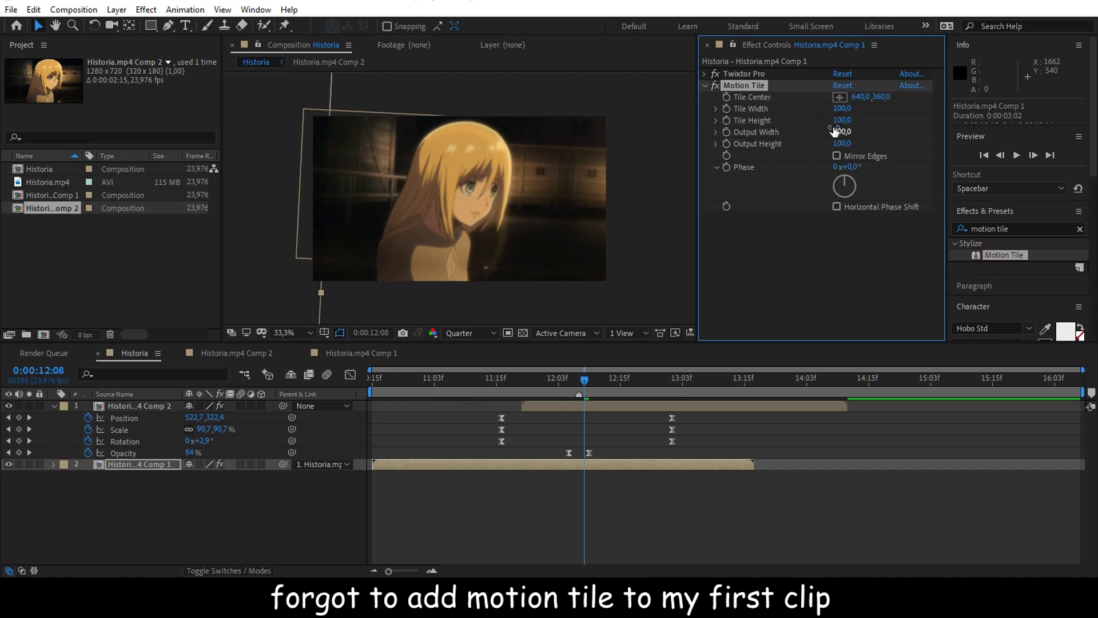
left_click(839, 143)
key("Return")
left_click(545, 544)
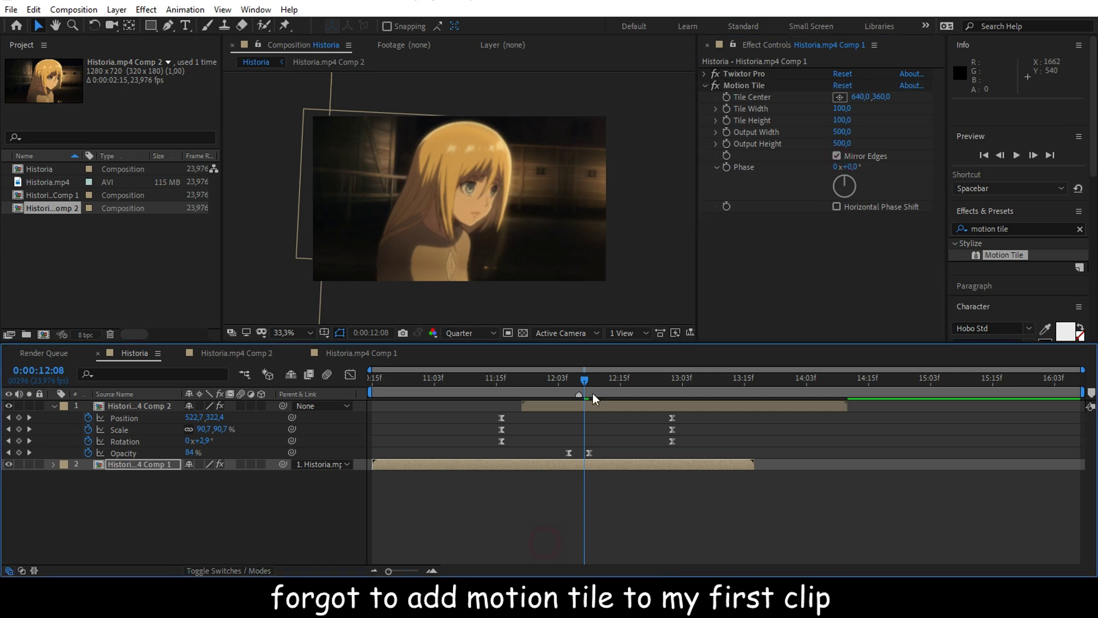
Set the current time to 0:00:11:16, collapse the clips' keyframe properties and create an adjustment layer above both clips.
left_click_drag(583, 381, 369, 528)
right_click(528, 434)
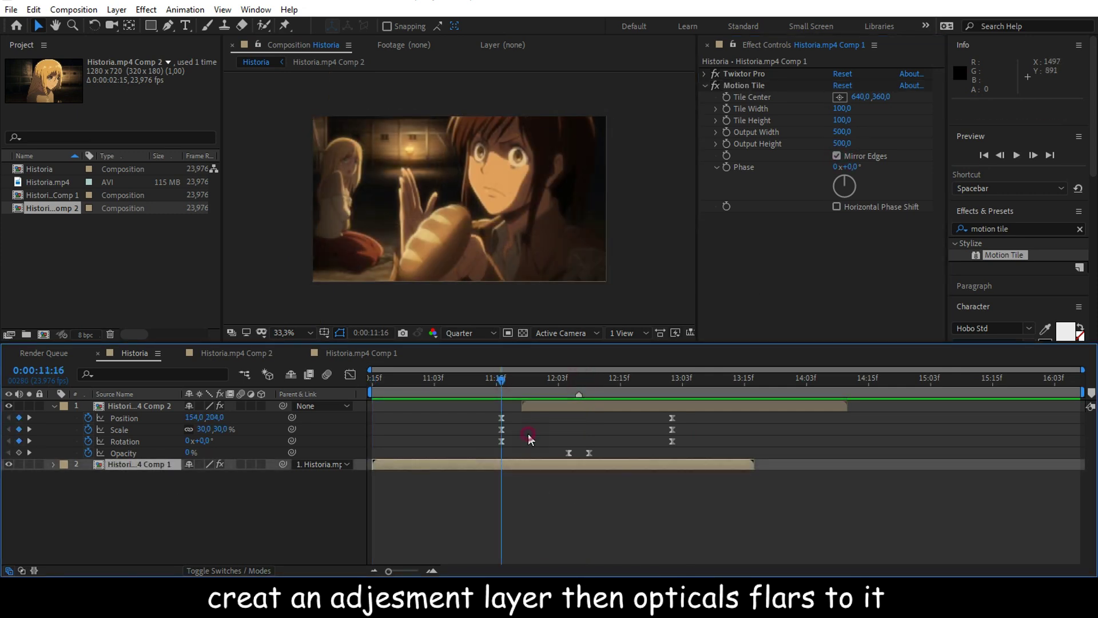
key("u")
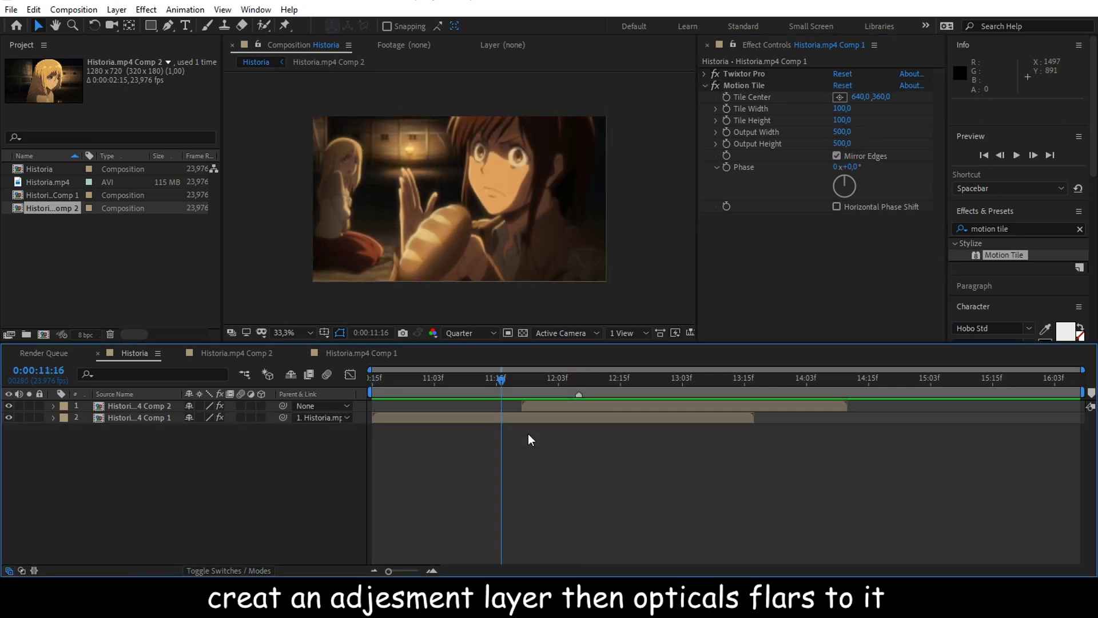
right_click(552, 429)
mouse_move(610, 292)
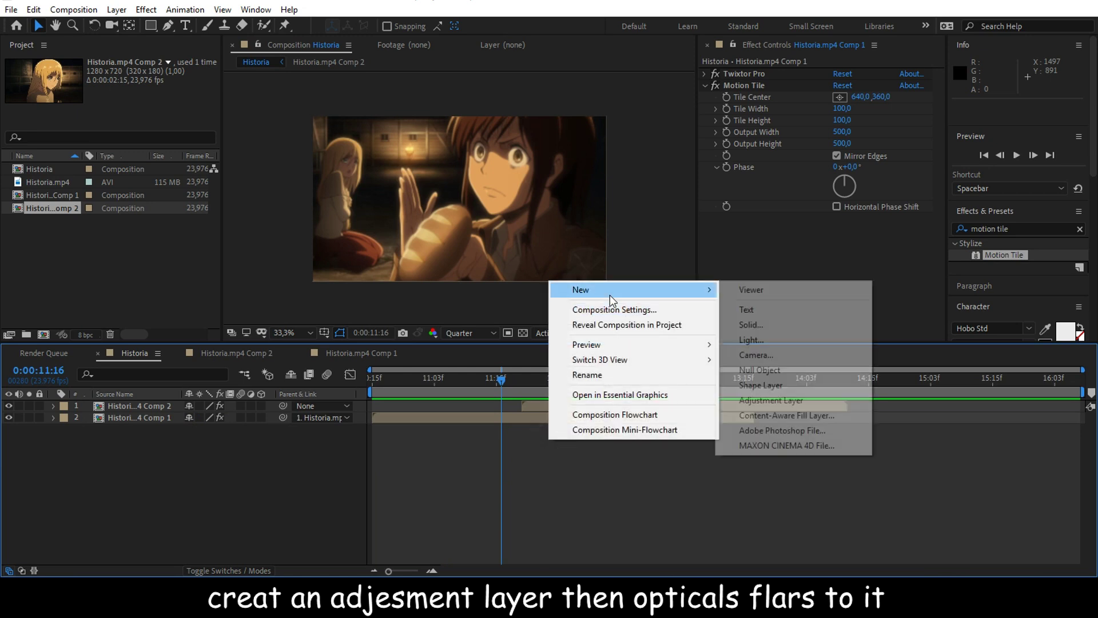
left_click(801, 400)
left_click(537, 448)
left_click(531, 406)
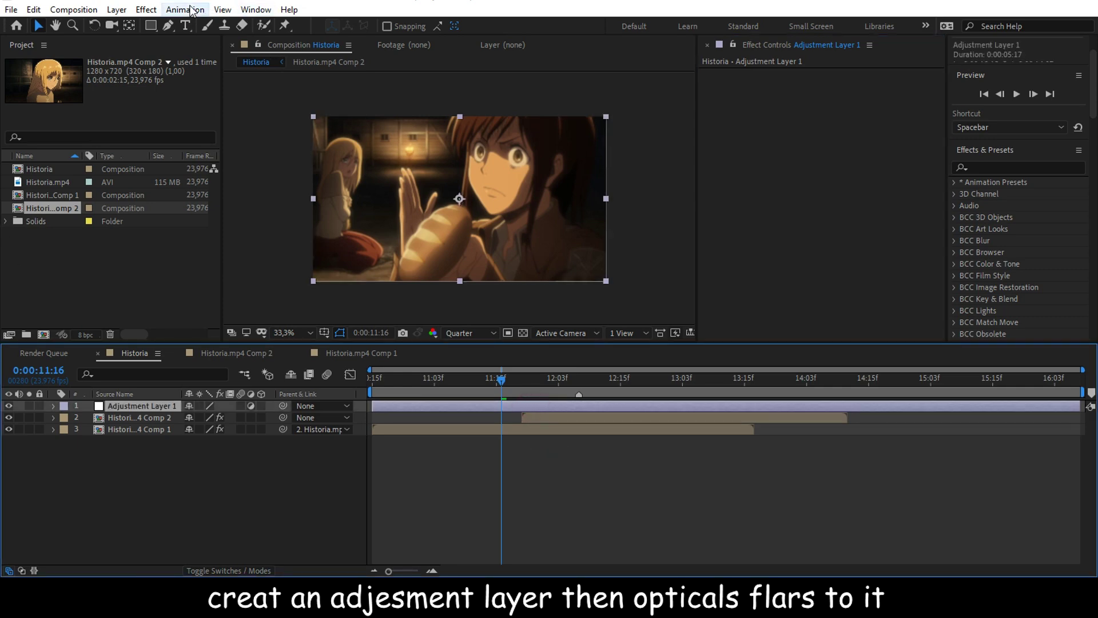
Apply the Video Copilot Optical Flares effect to the adjustment layer.
left_click(144, 9)
mouse_move(236, 73)
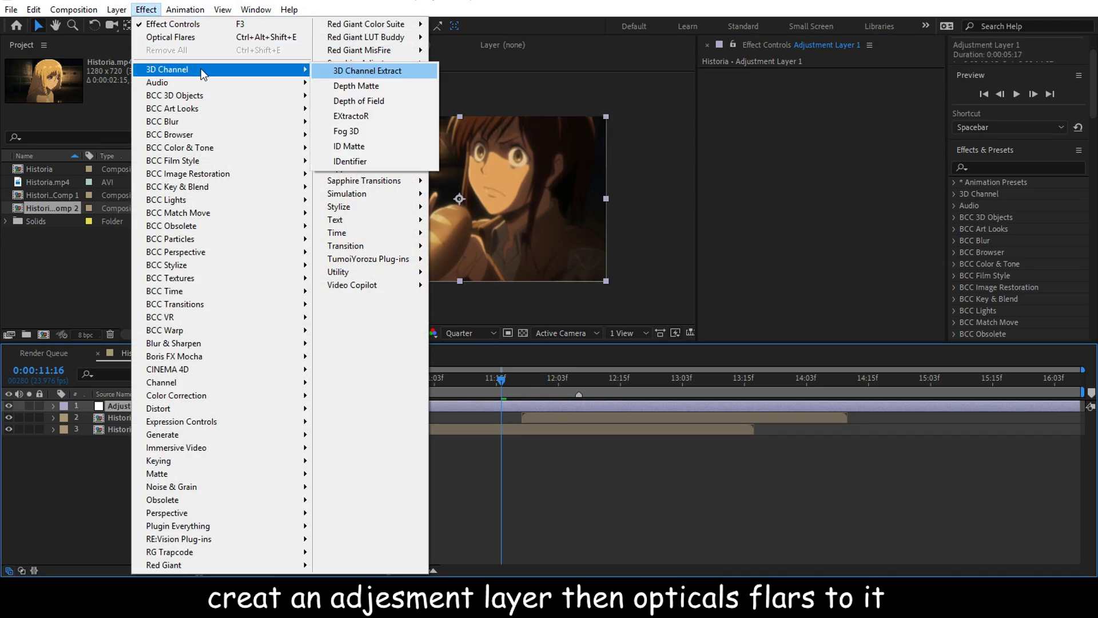
mouse_move(365, 290)
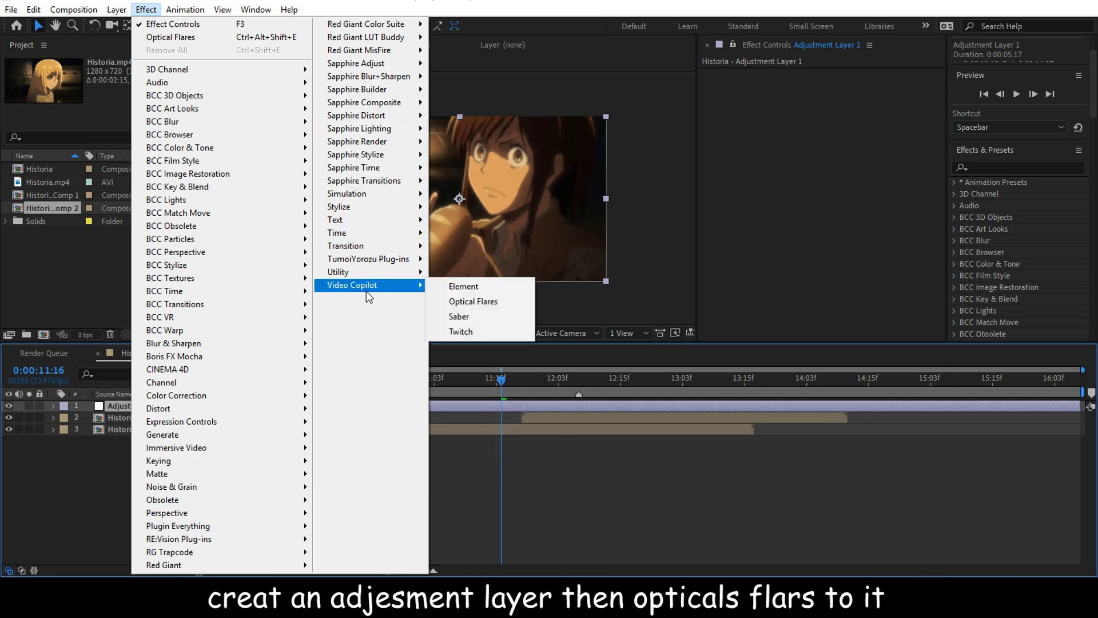
left_click(497, 303)
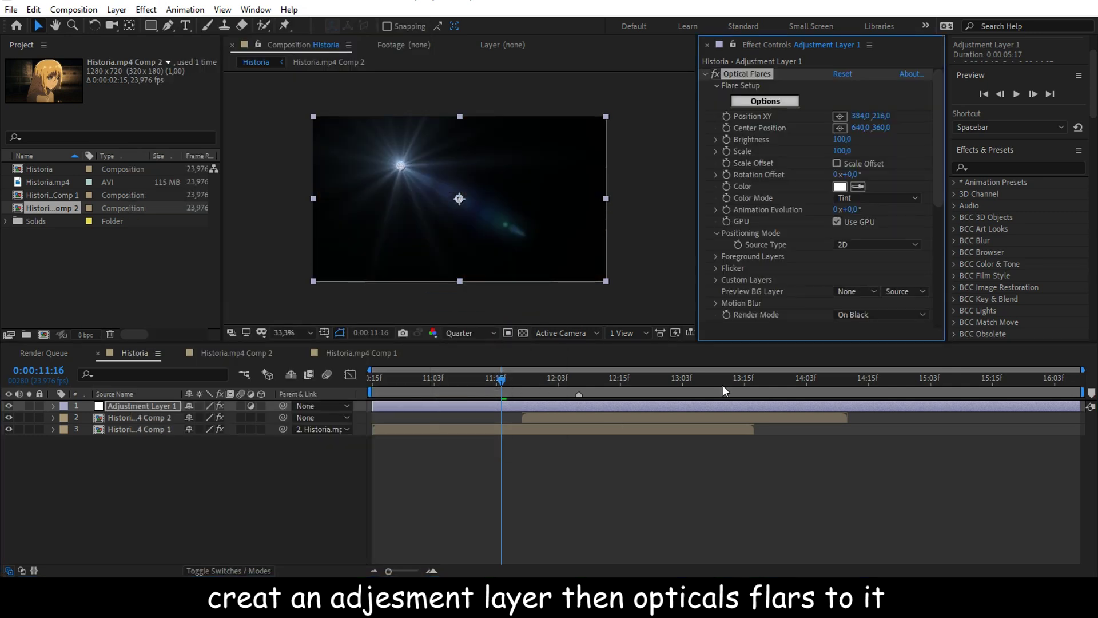
Set the Optical Flares render mode to Over Original and move the flare to about 582, 99.
left_click(870, 317)
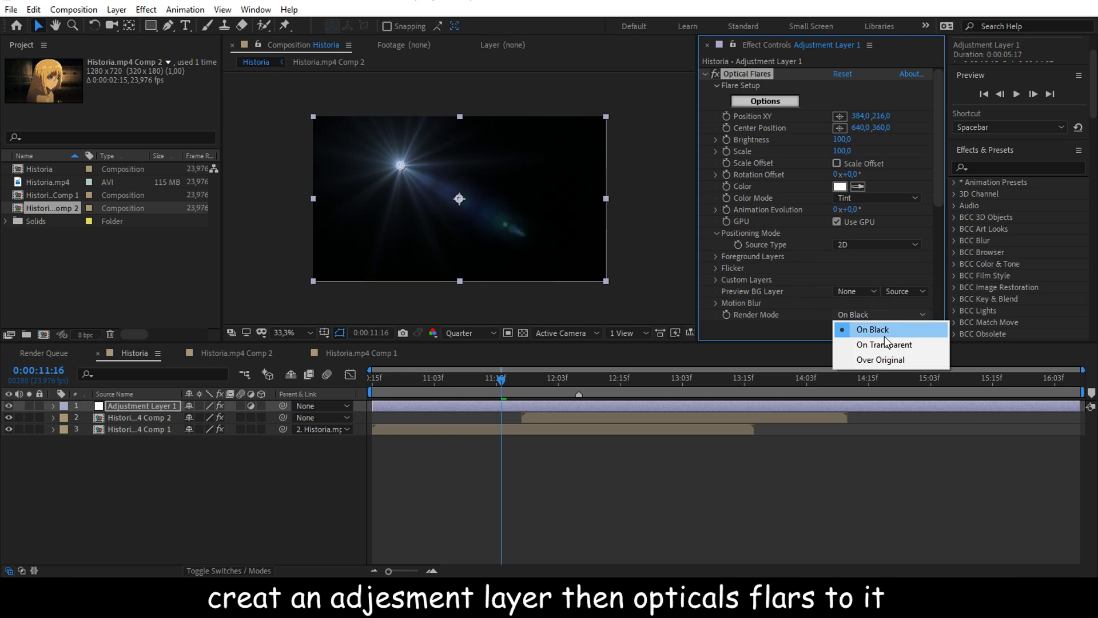
left_click(883, 342)
left_click(862, 315)
left_click(863, 316)
left_click(863, 316)
left_click(881, 359)
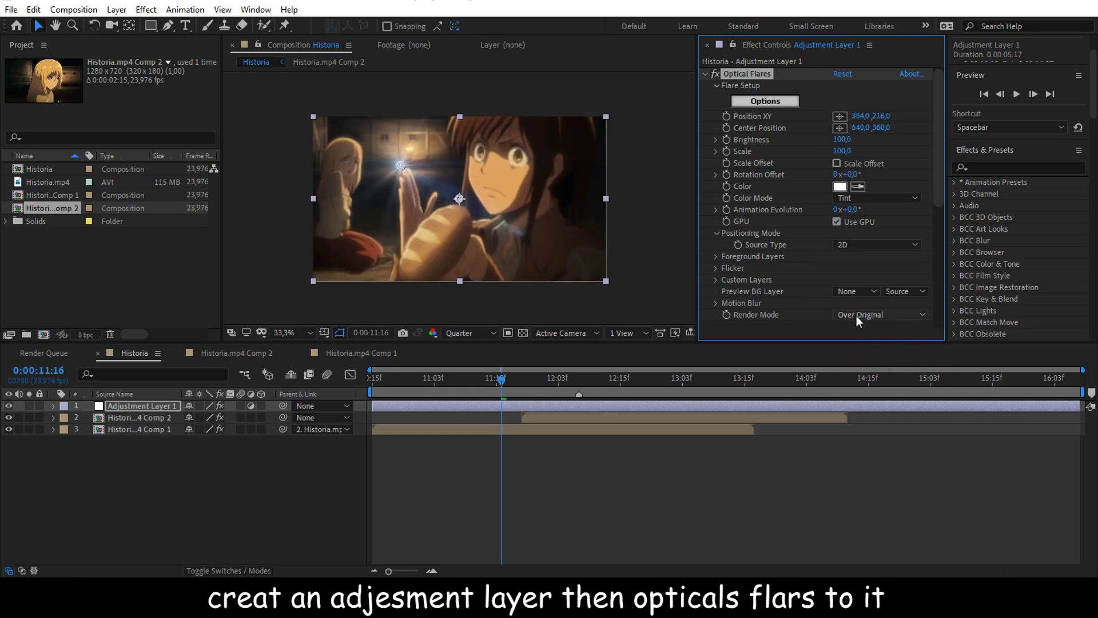
left_click_drag(402, 163, 446, 138)
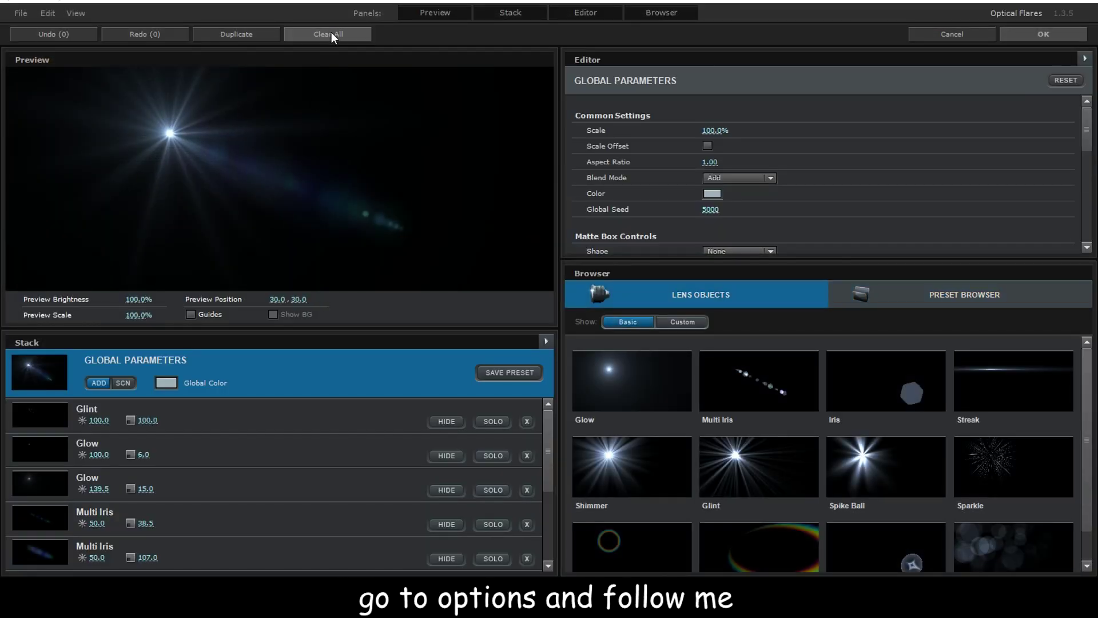
Clear all lens objects from the flare in the Optical Flares options, add a single Glow object and accept the setup.
left_click(331, 32)
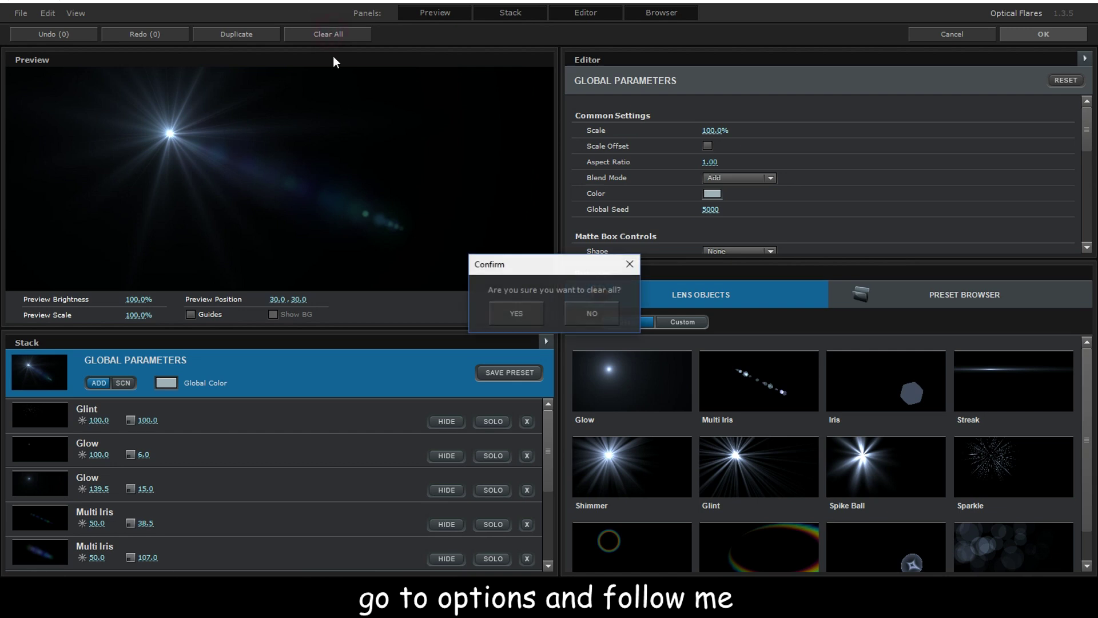
left_click(525, 315)
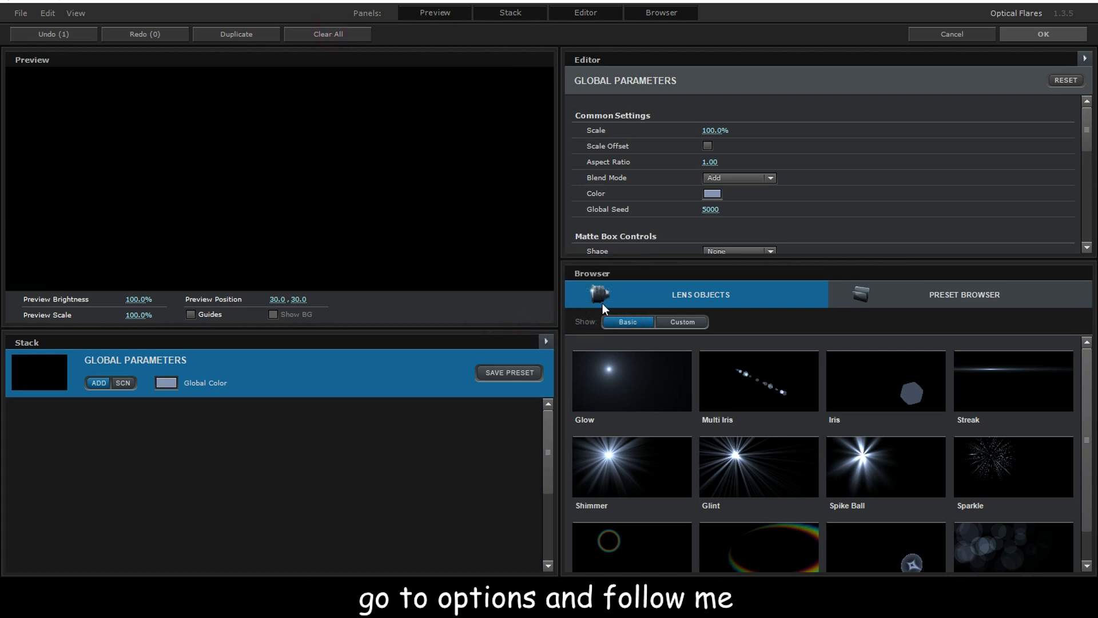
left_click(609, 386)
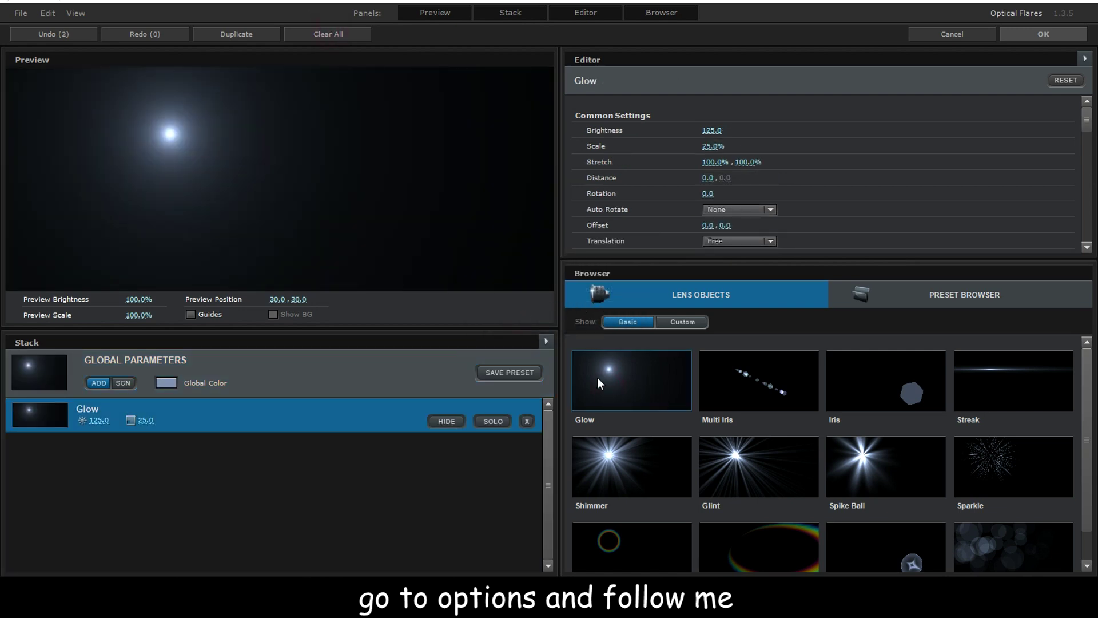
left_click(1044, 34)
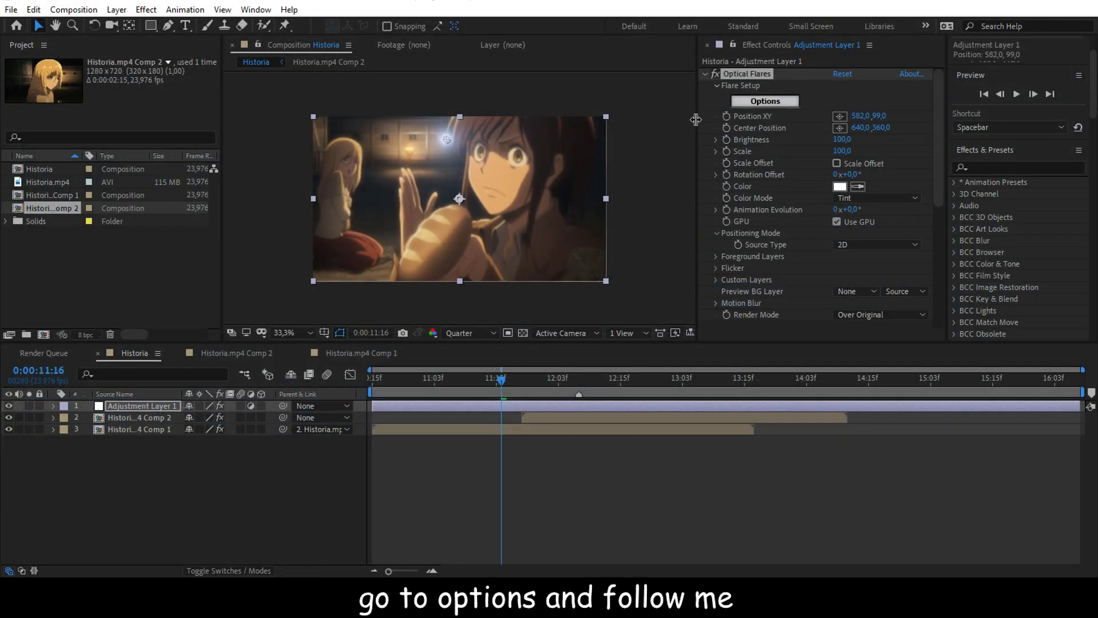
Enlarge the flare's scale to 370 and move it just above the frame's top edge, at about 645, -36.
left_click_drag(449, 143, 461, 128)
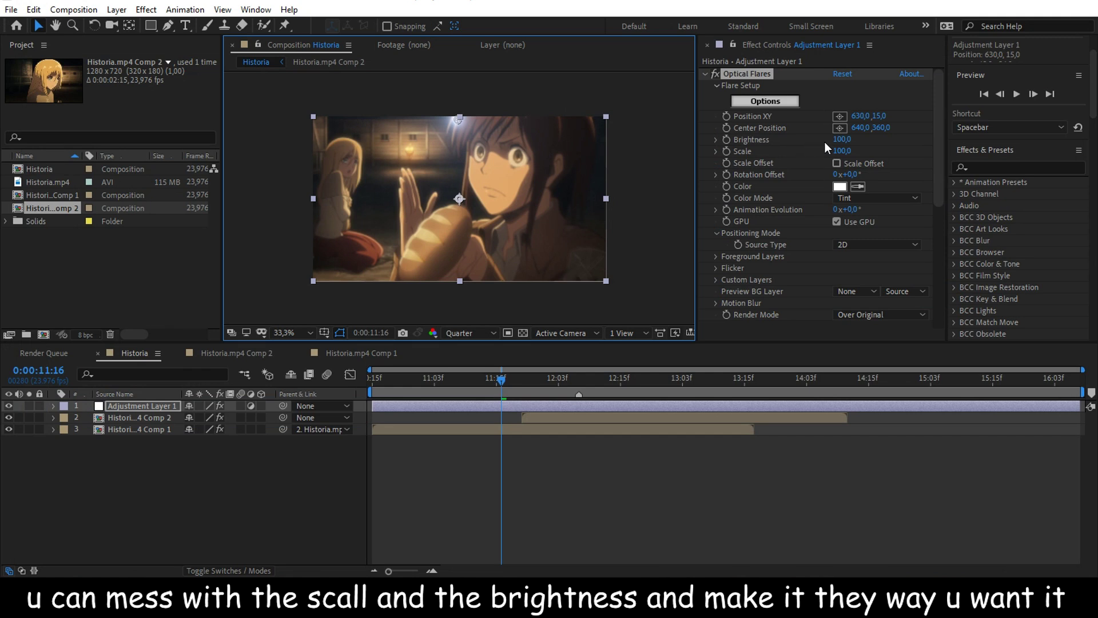
left_click_drag(843, 150, 859, 147)
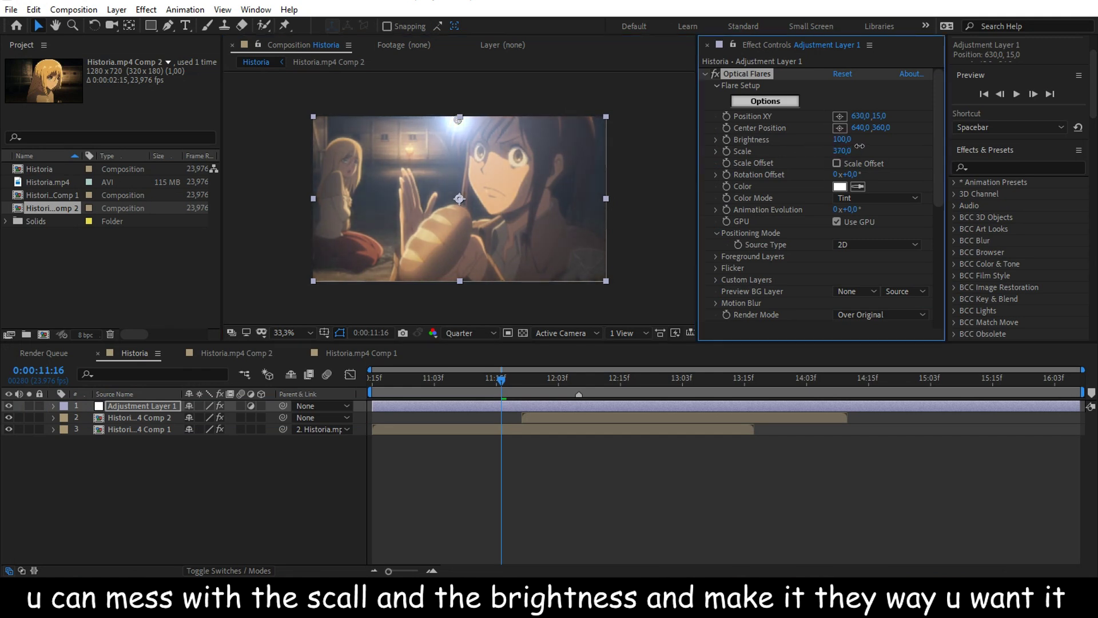
left_click_drag(849, 143, 850, 143)
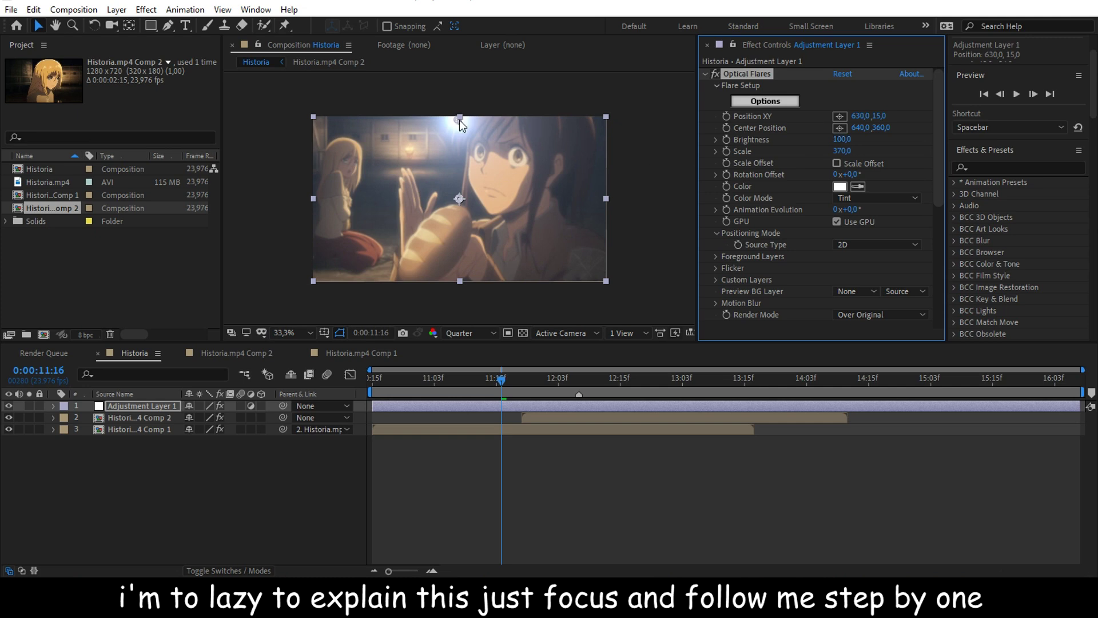
left_click_drag(460, 119, 461, 112)
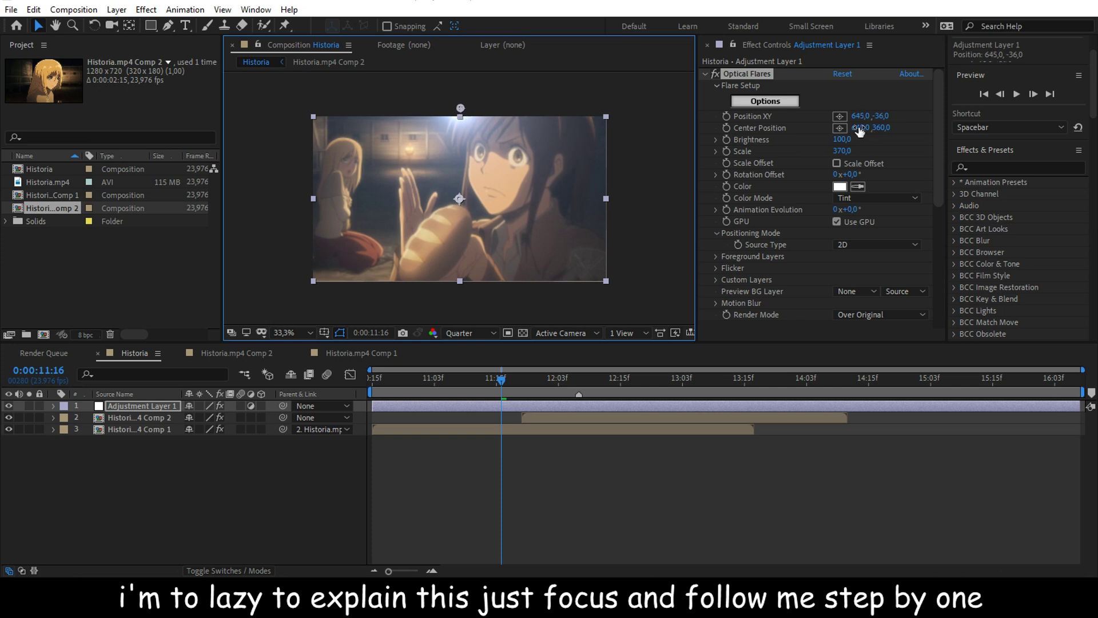
Move the flare horizontally past the frame's right edge, to 1322, -36.
left_click_drag(869, 114, 1083, 118)
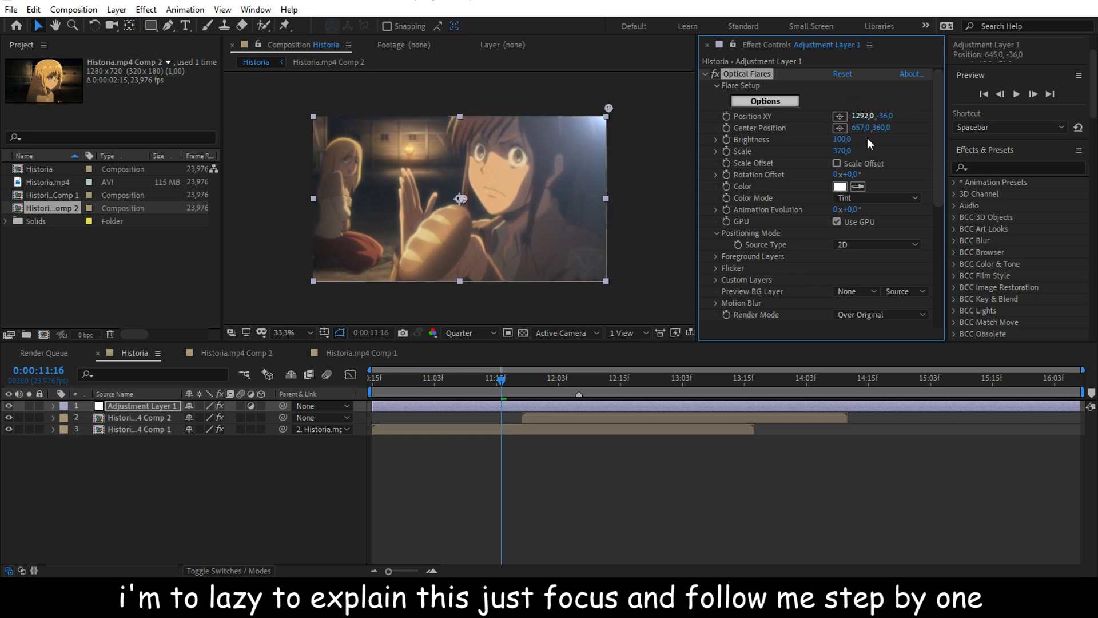
key("ctrl+z")
left_click_drag(860, 116, 880, 105)
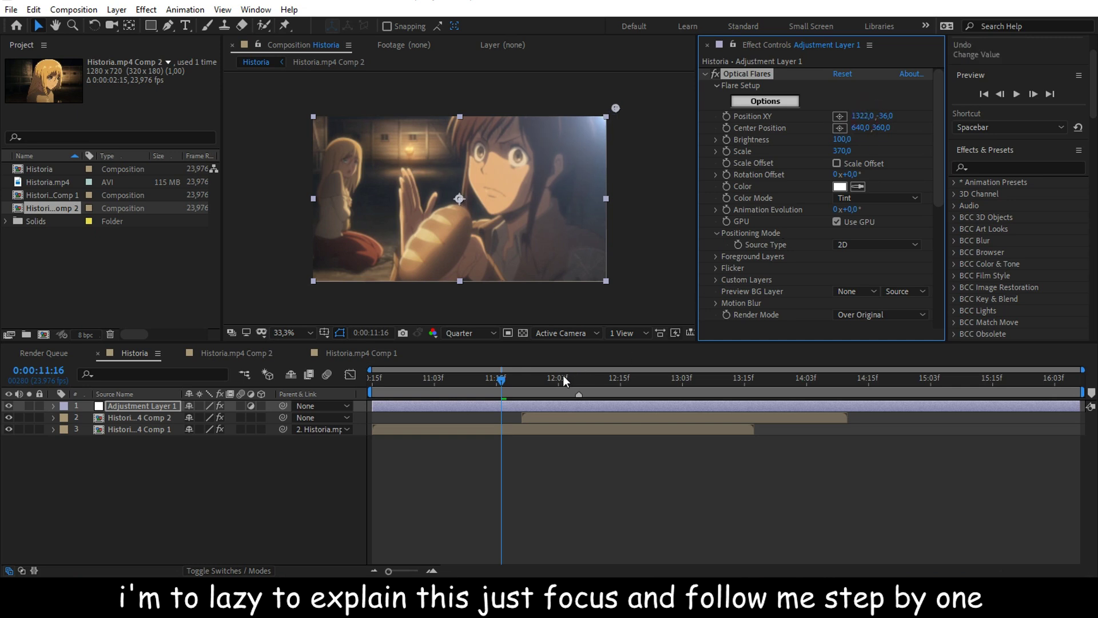
Keyframe the flare's Position XY at 0:00:12:02 and set it to -190, -36 at 0:00:12:17.
left_click_drag(559, 377, 555, 379)
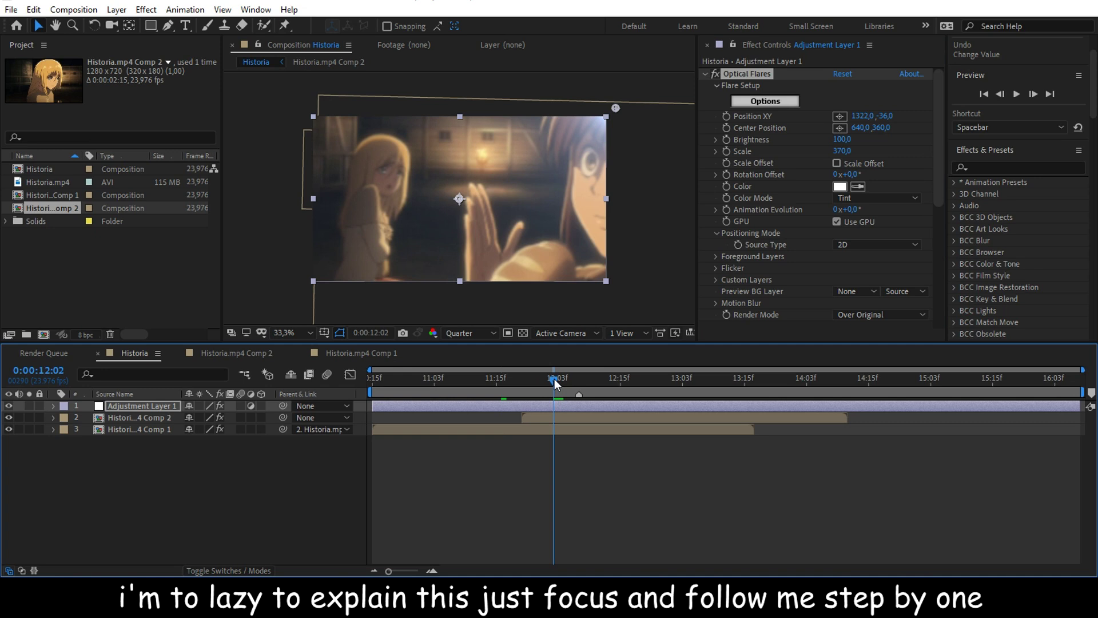
left_click(728, 116)
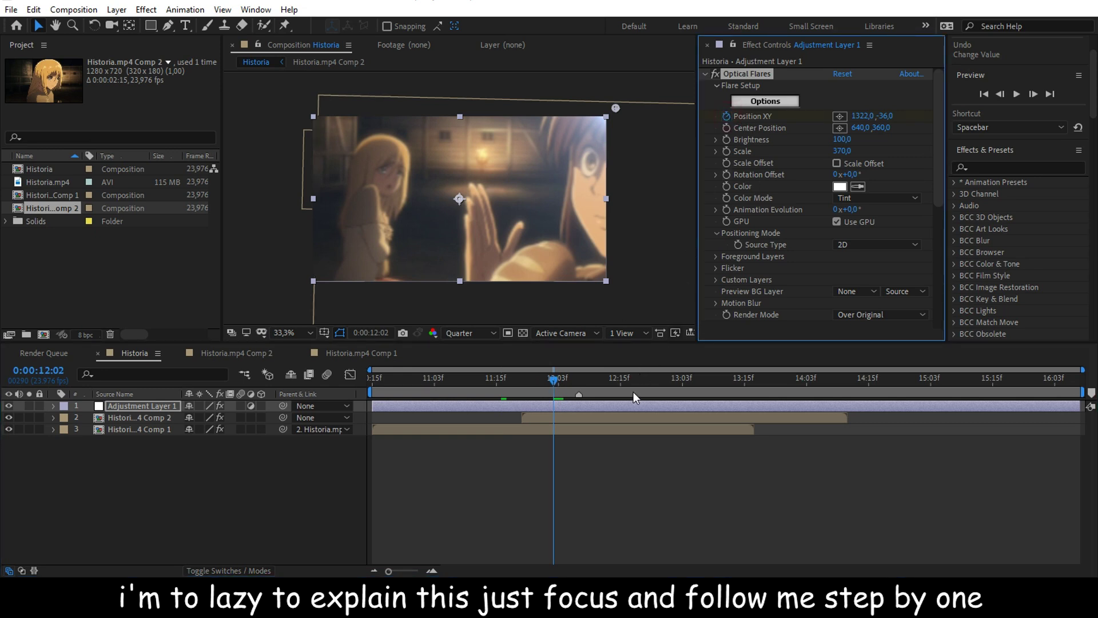
key("u")
left_click_drag(558, 383, 634, 387)
left_click_drag(858, 117, 98, 192)
left_click_drag(848, 117, 762, 123)
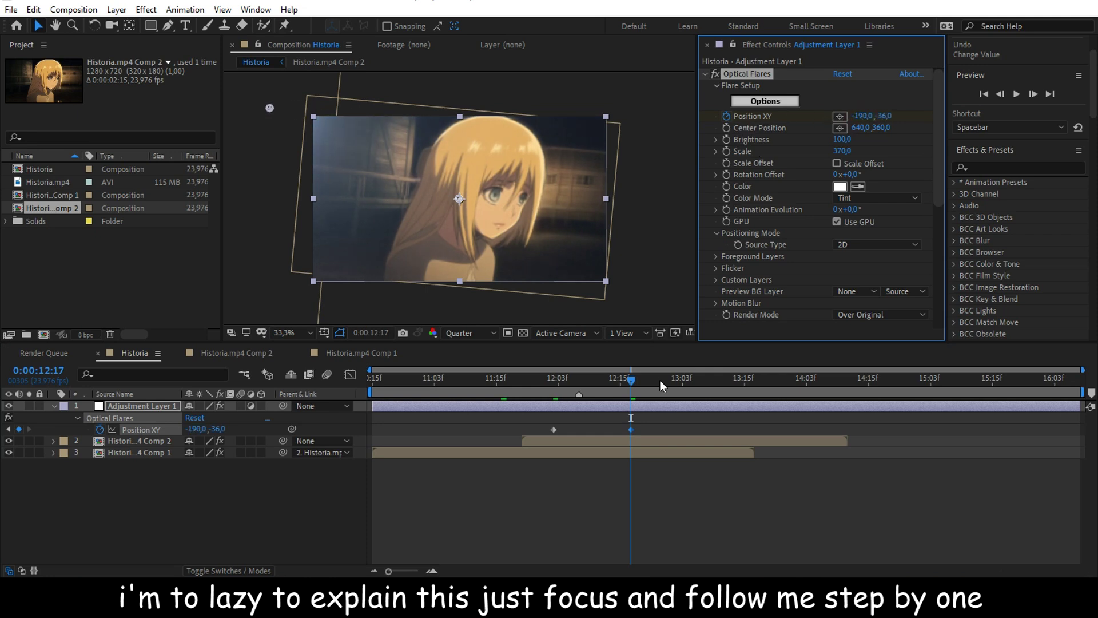
Easy ease both flare position keyframes and reshape their speed curve to peak early and slow down gradually.
left_click_drag(656, 427, 527, 431)
key("F9")
left_click(570, 386)
left_click(577, 387)
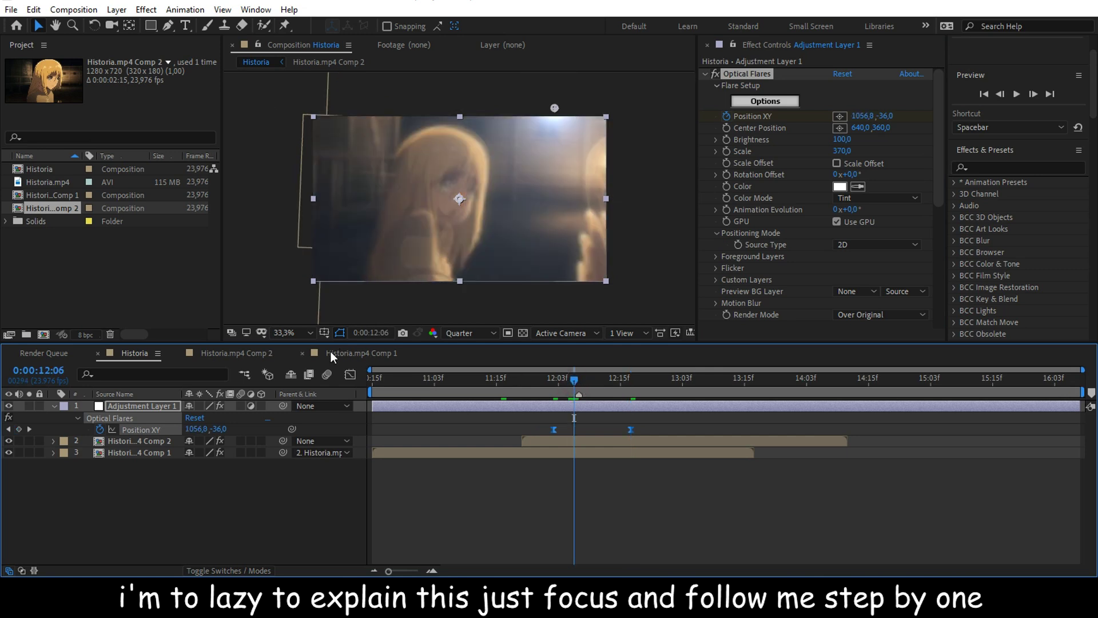
left_click(350, 375)
left_click_drag(650, 487, 587, 534)
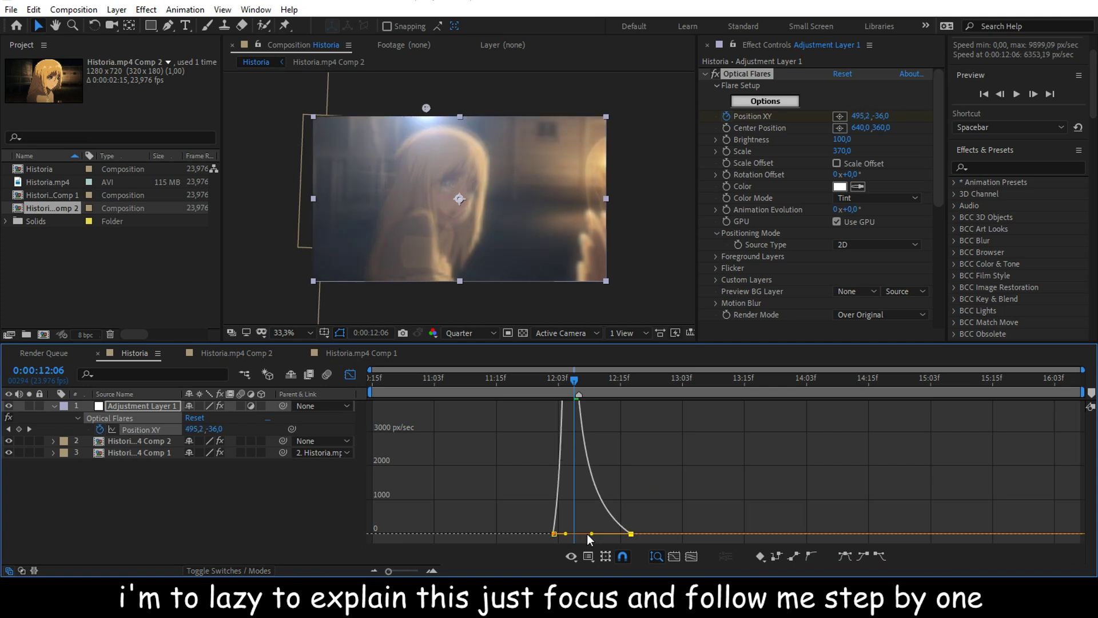
left_click_drag(582, 379, 621, 382)
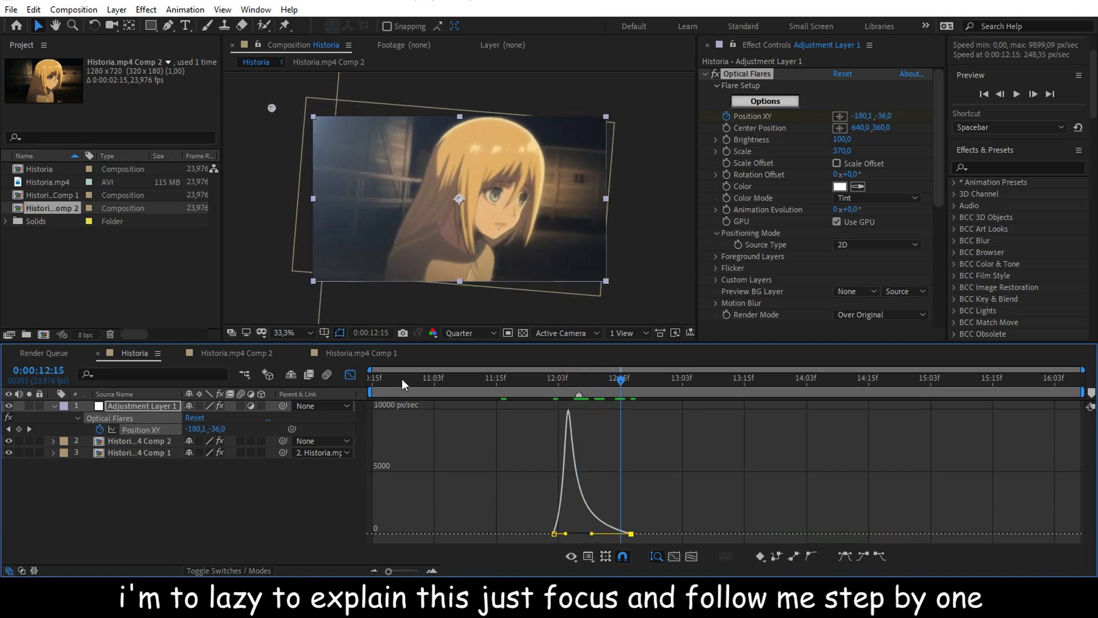
left_click(350, 375)
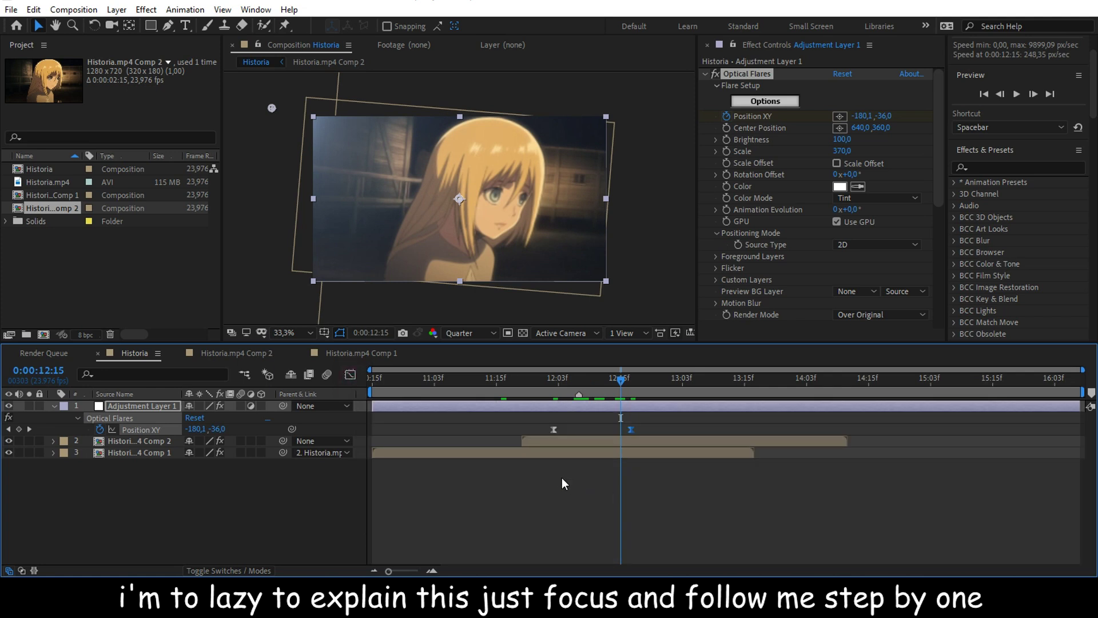
Fade the adjustment layer in with eased opacity keyframes, from 0% at 0:00:11:22 to 100% at about 0:00:12:03.
left_click(523, 387)
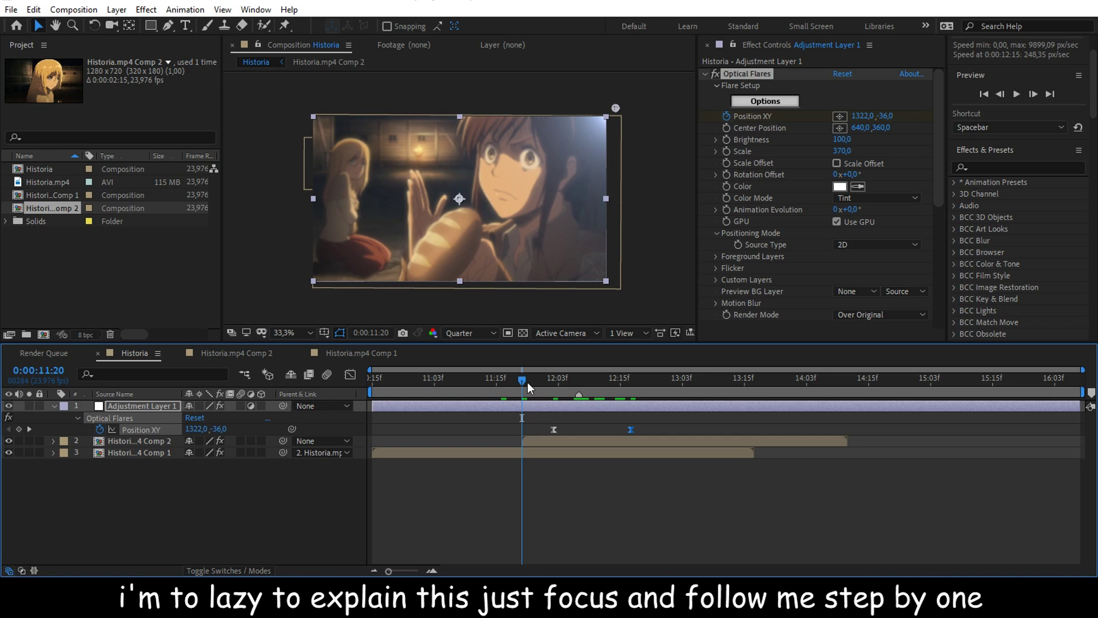
left_click_drag(527, 383, 534, 379)
key("t")
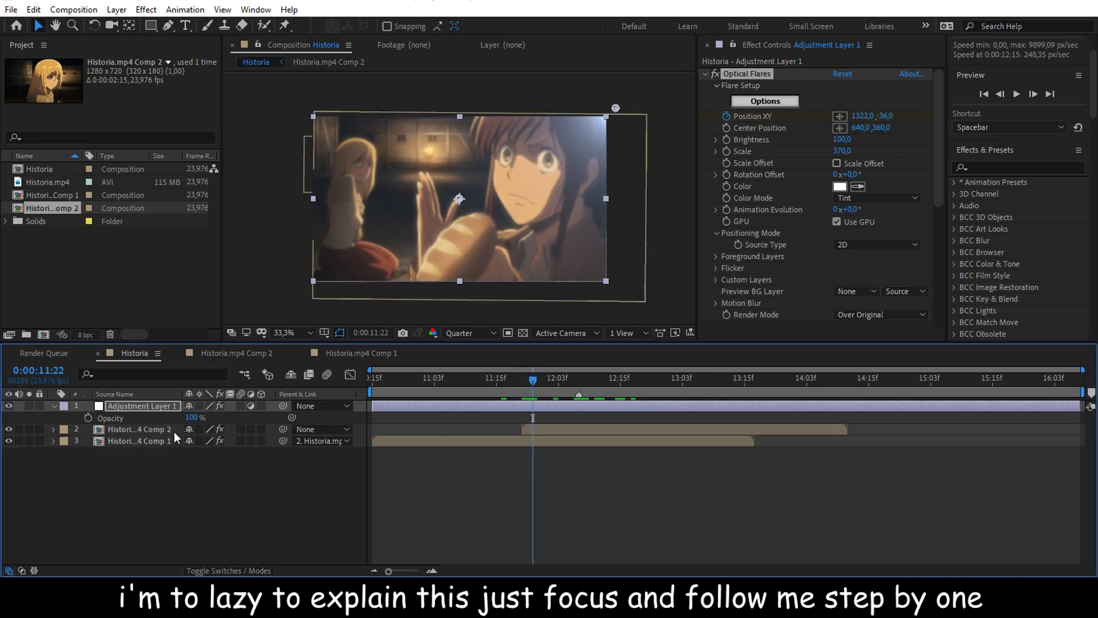
left_click(89, 417)
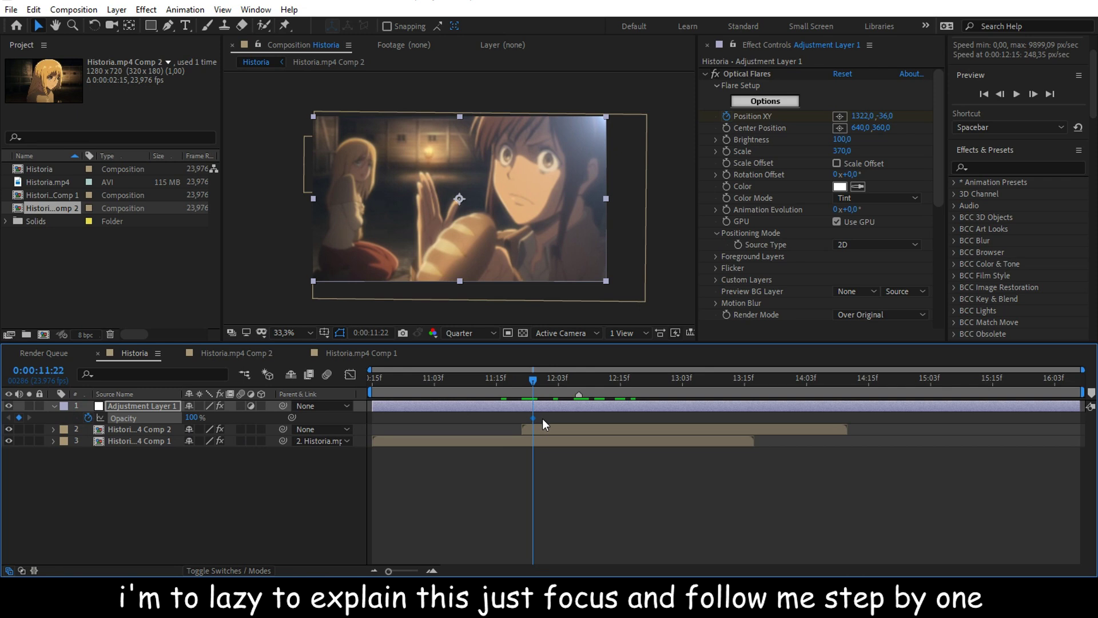
key("u")
left_click_drag(535, 443, 550, 443)
left_click(193, 441)
type("0")
key("Return")
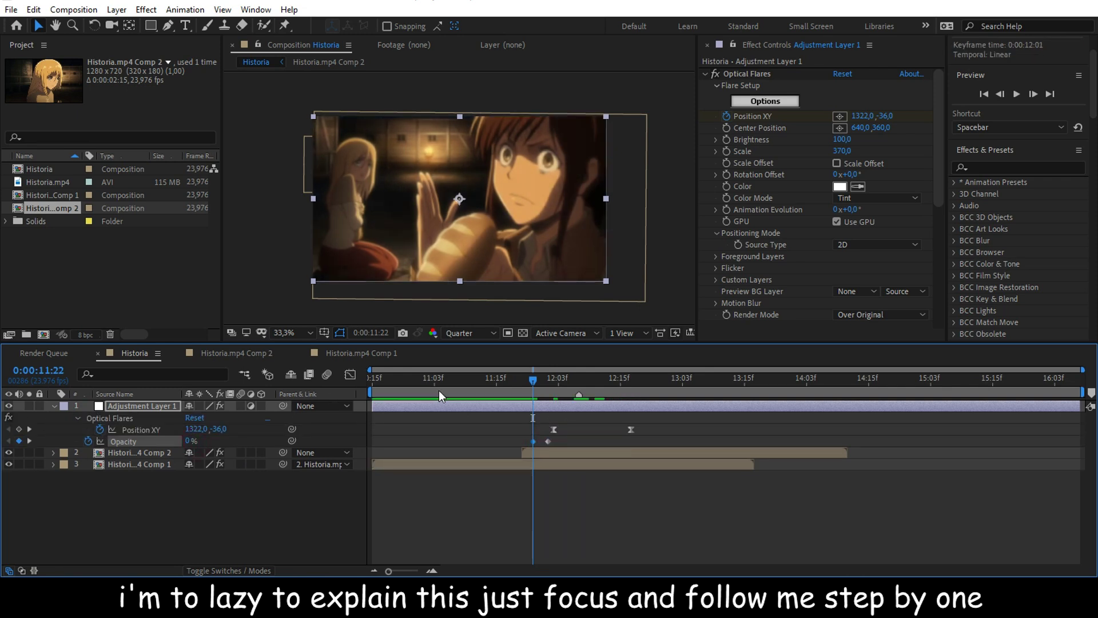
left_click_drag(550, 442, 510, 443)
left_click(520, 441)
Fade the adjustment layer out with eased opacity keyframes, from 100% at about 0:00:12:13 to 0% at about 0:00:12:19.
left_click_drag(534, 379, 624, 404)
left_click(226, 441)
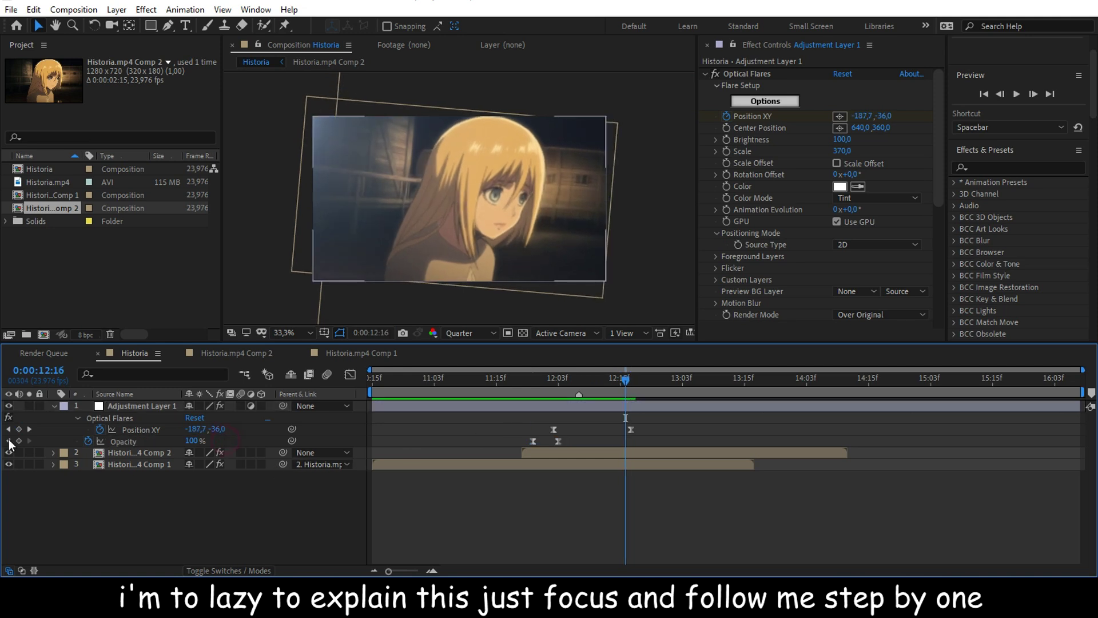
left_click(19, 441)
left_click_drag(626, 378, 642, 380)
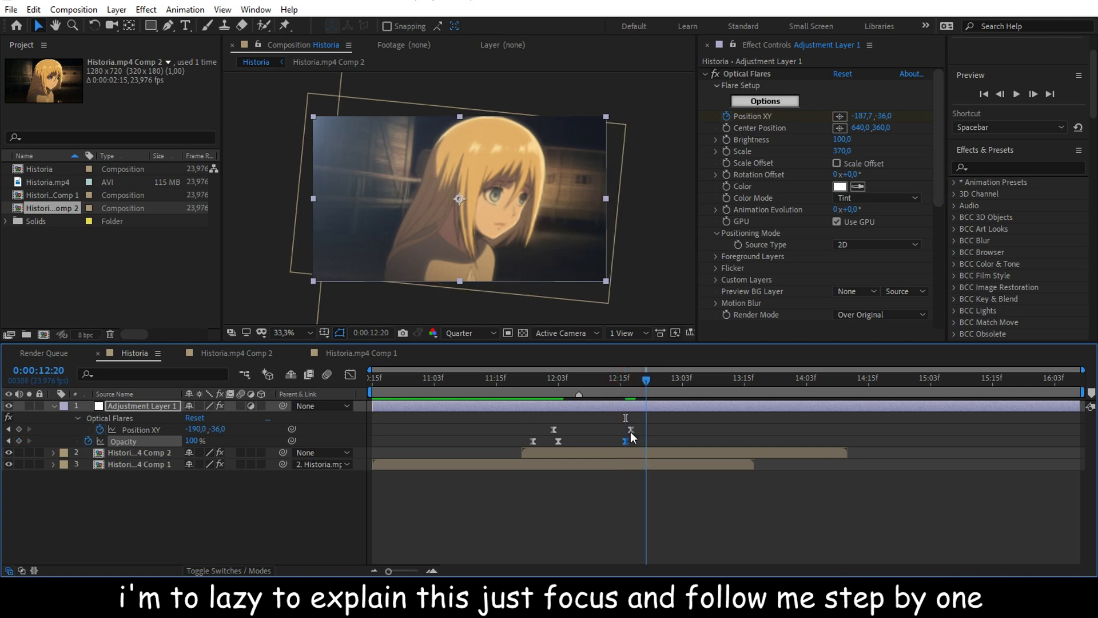
left_click_drag(626, 441, 611, 440)
left_click(191, 441)
type("0")
key("Return")
Shift the flare's first position keyframe and the fade-in opacity keyframes about four frames earlier and preview the transition.
left_click_drag(644, 381, 500, 418)
key("space")
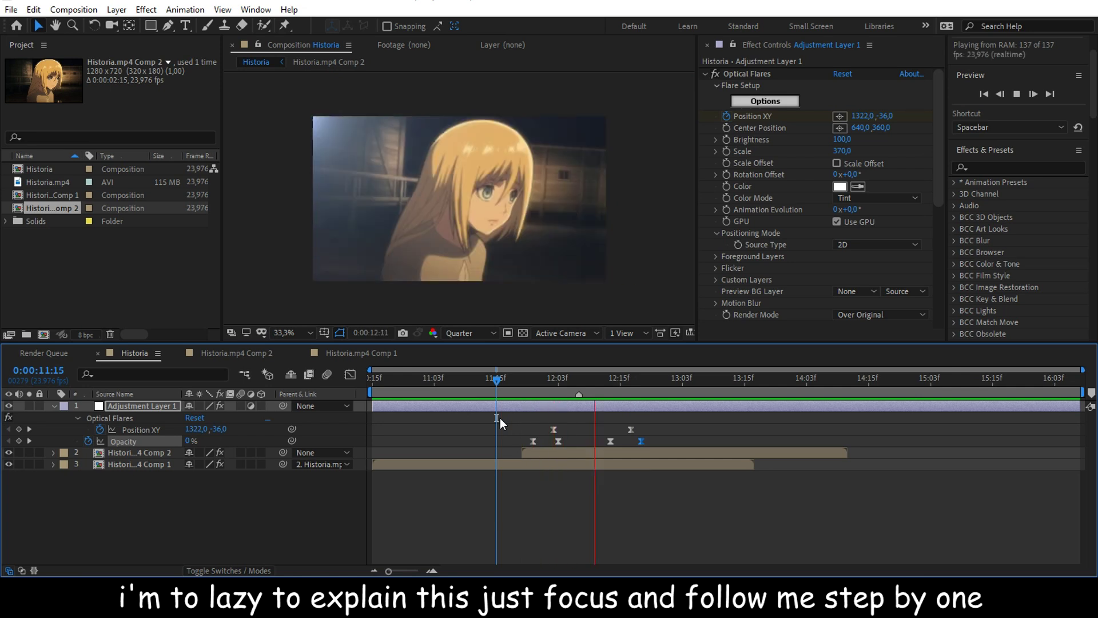
key("space")
left_click_drag(530, 388, 514, 442)
left_click(563, 427)
left_click_drag(546, 385, 482, 379)
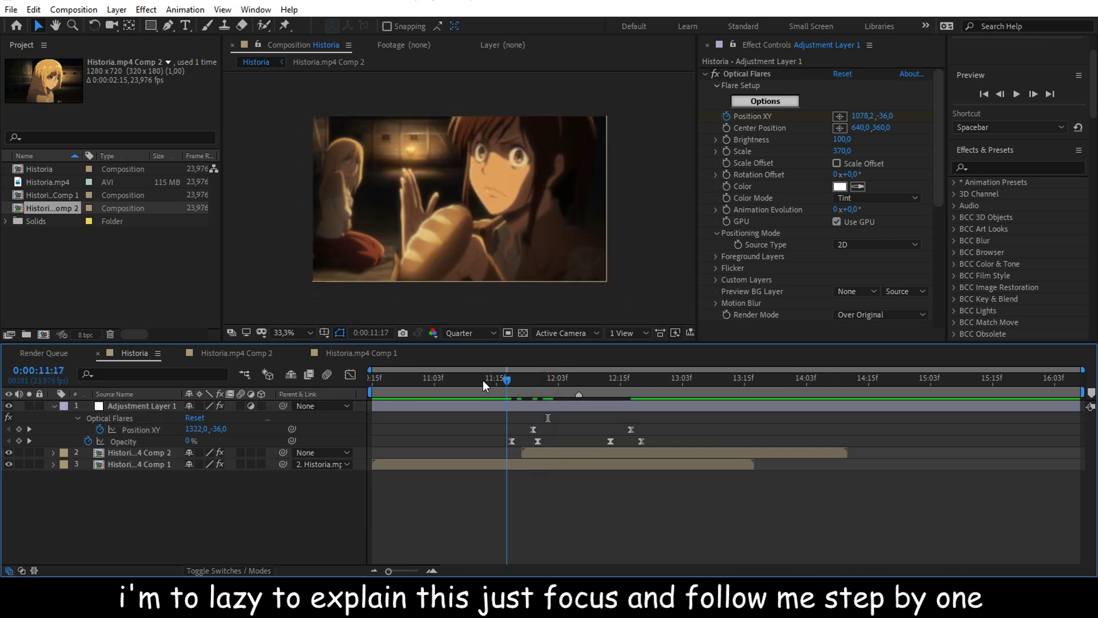
key("space")
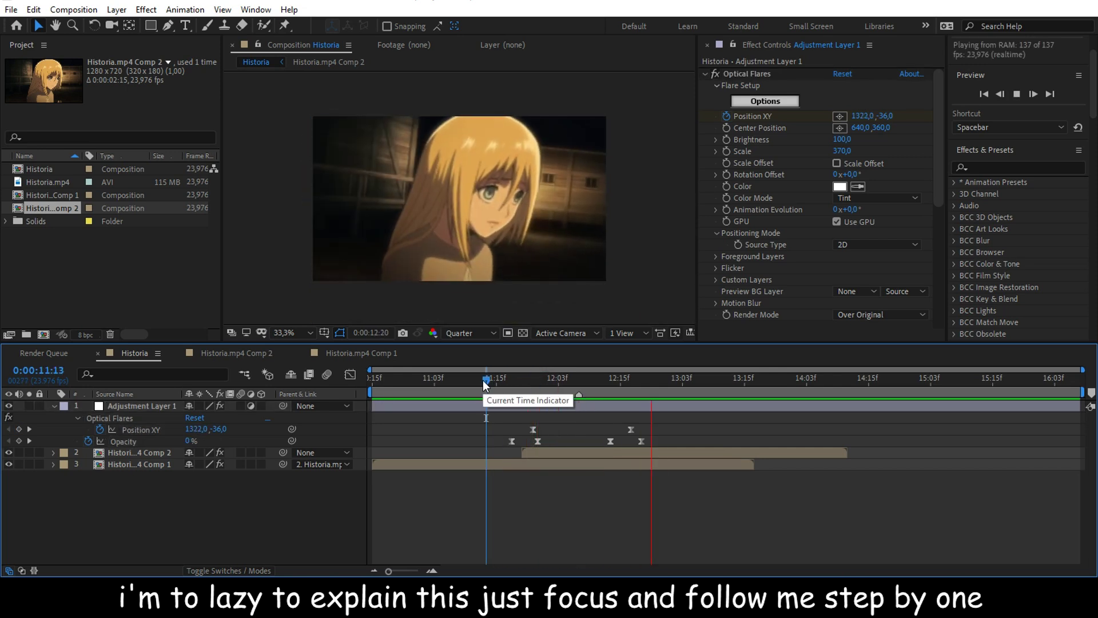
key("space")
mouse_move(582, 395)
left_mouse_down()
mouse_move(595, 398)
mouse_move(568, 411)
mouse_move(579, 408)
left_mouse_up()
key("space")
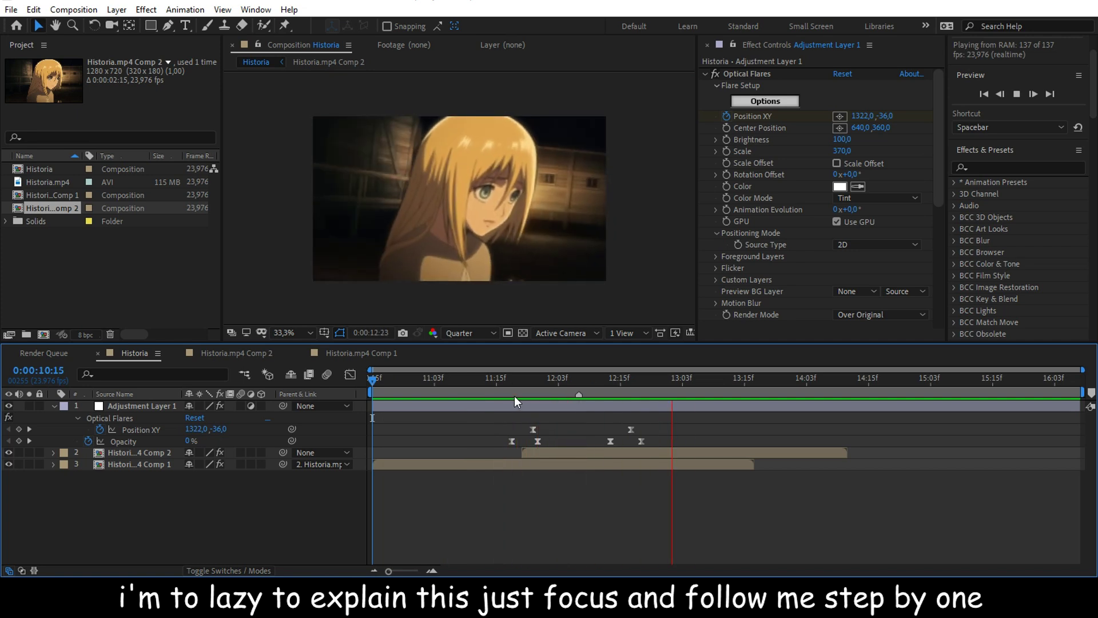
Duplicate the adjustment layer and remove the copy's position and opacity keyframes and its Optical Flares effect.
left_click_drag(521, 379, 598, 389)
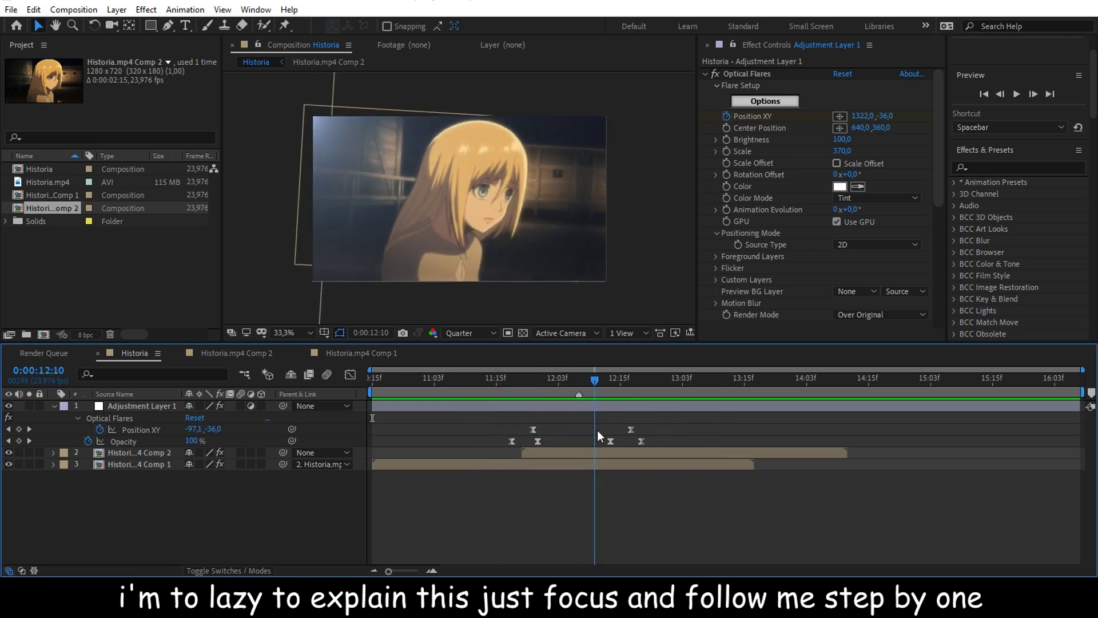
left_click(579, 407)
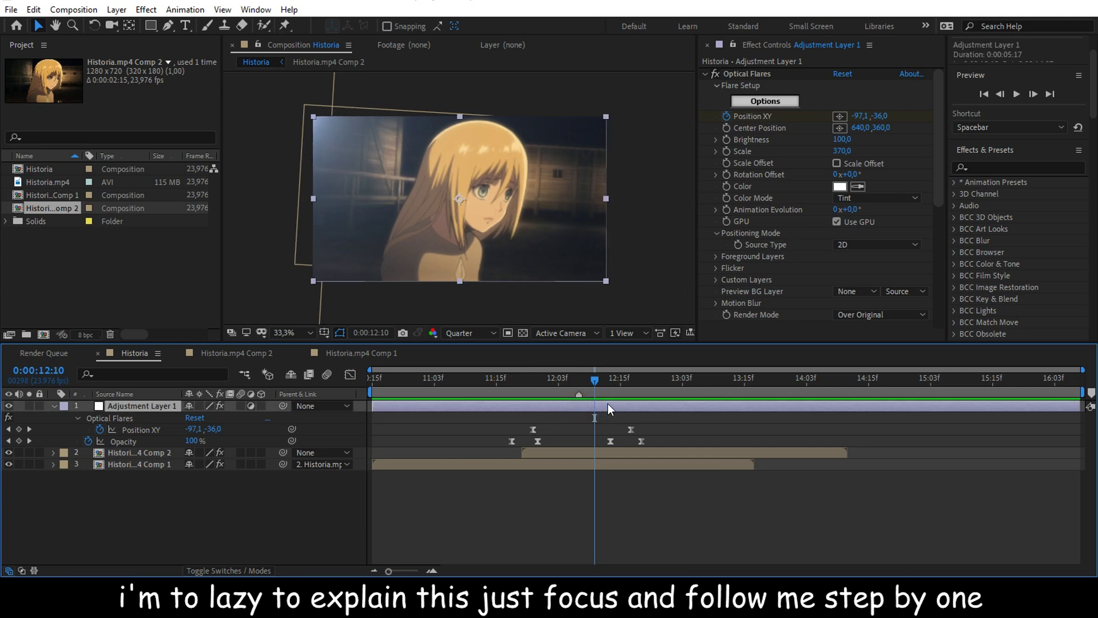
key("ctrl+d")
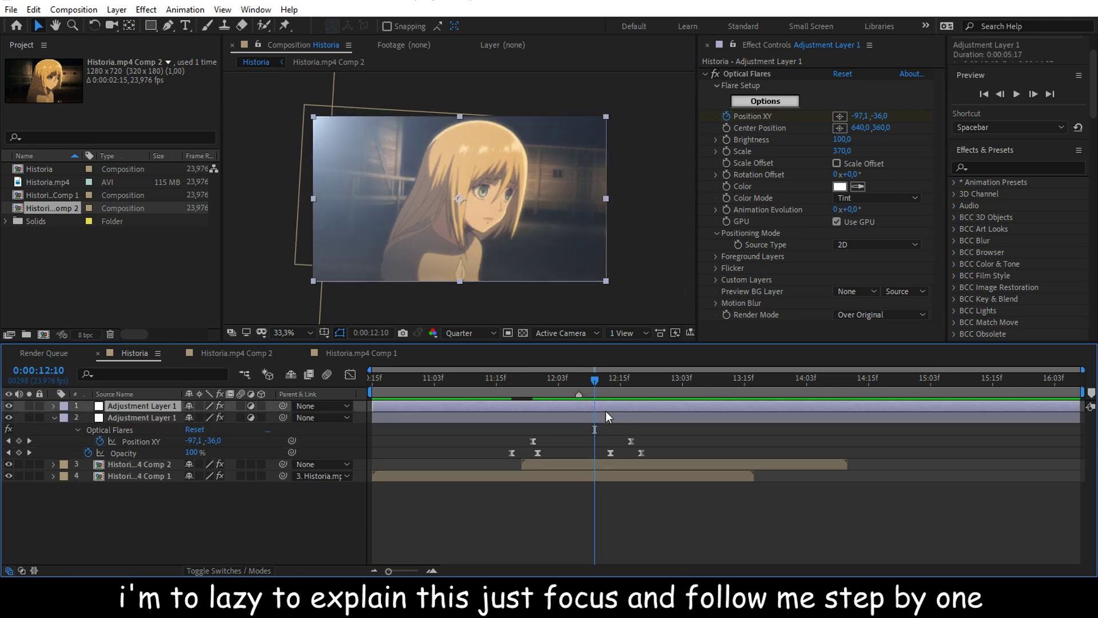
key("u")
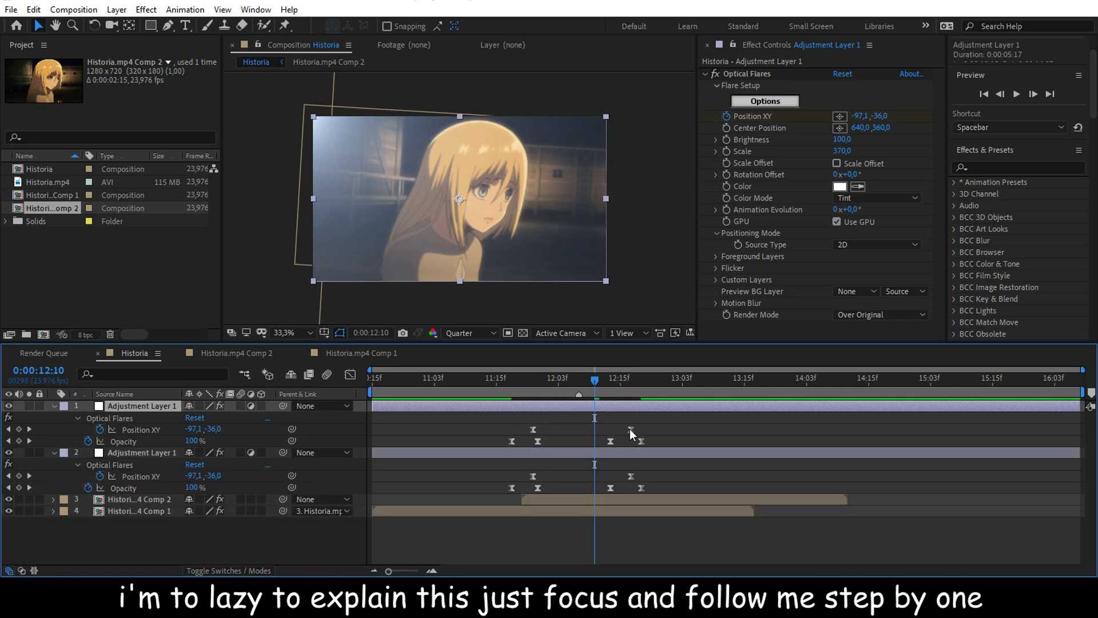
left_click_drag(681, 418, 473, 446)
key("Delete")
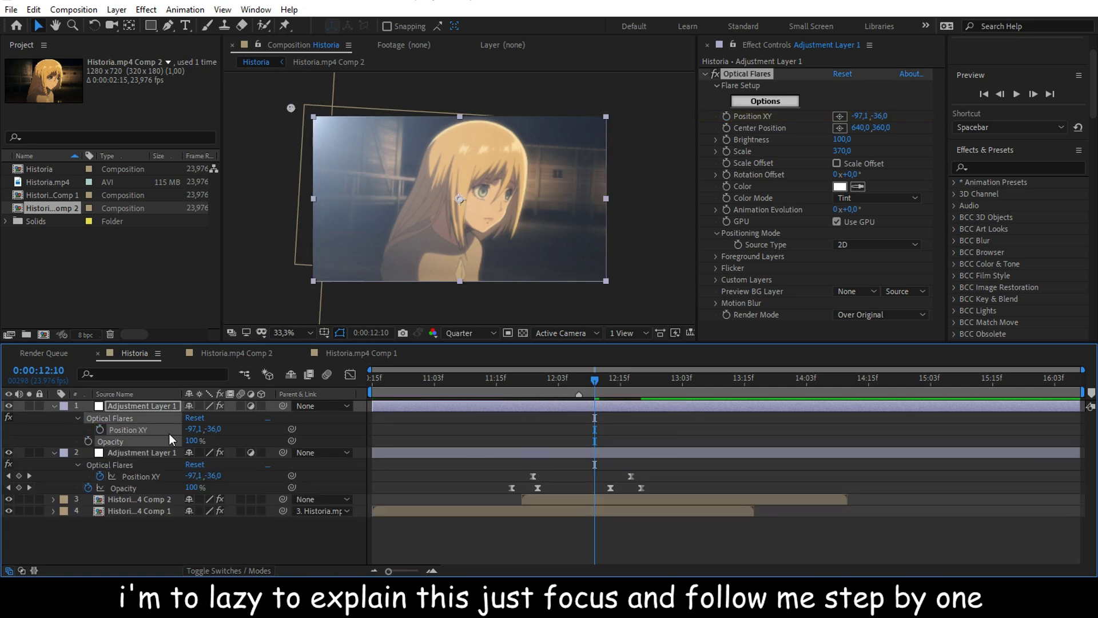
left_click(159, 431)
key("Delete")
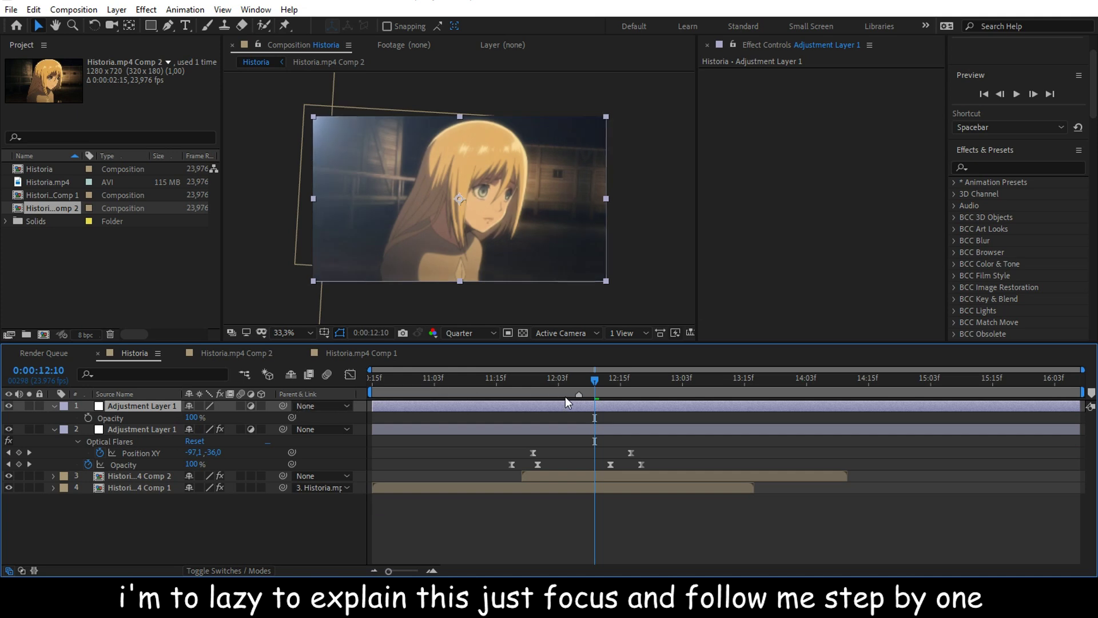
Apply Fast Box Blur to the duplicated adjustment layer and turn on Repeat Edge Pixels.
left_click(998, 171)
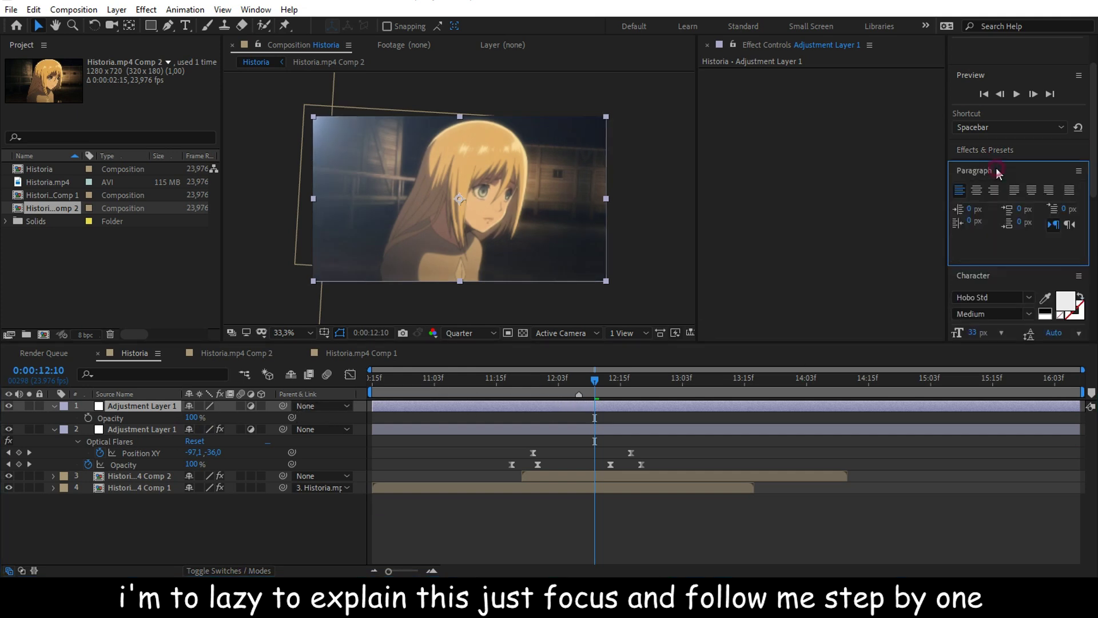
left_click(1000, 153)
left_click(1008, 169)
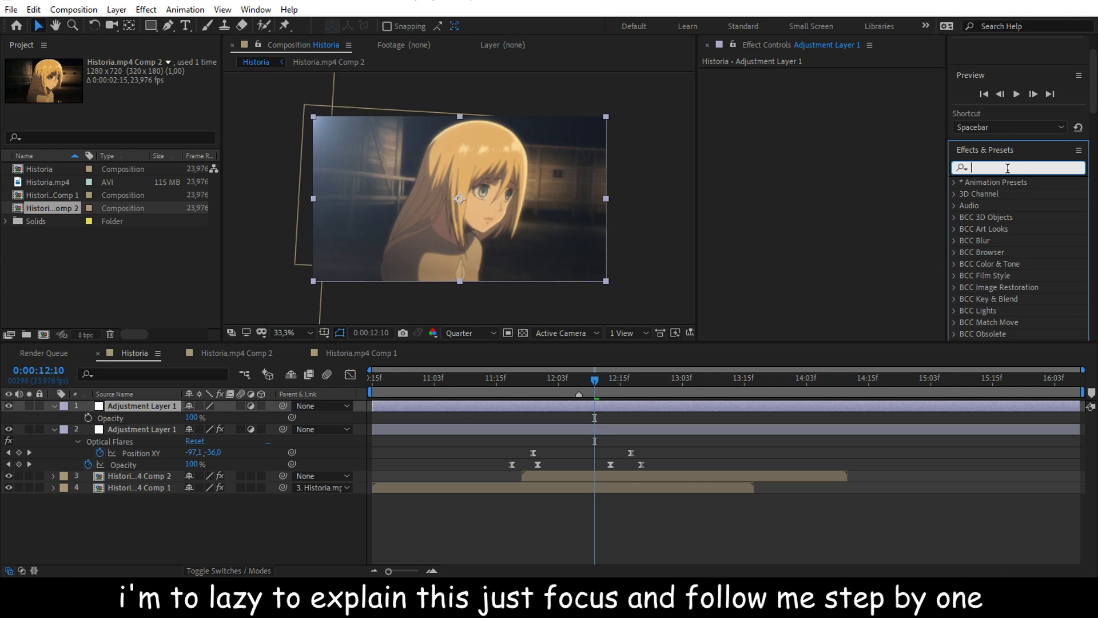
type("f")
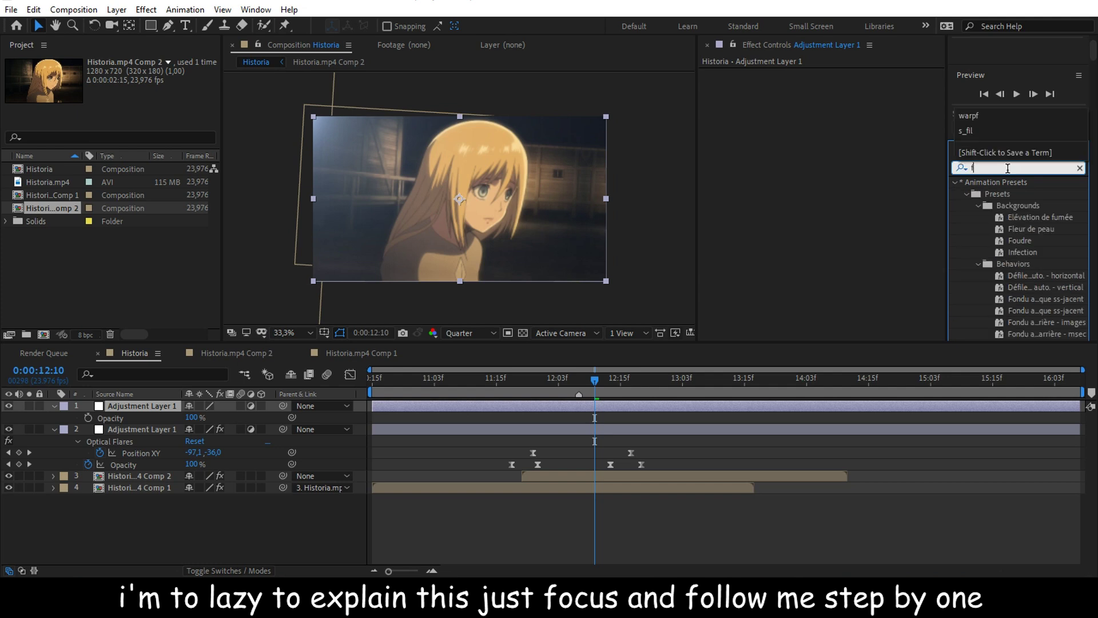
type("ast bo")
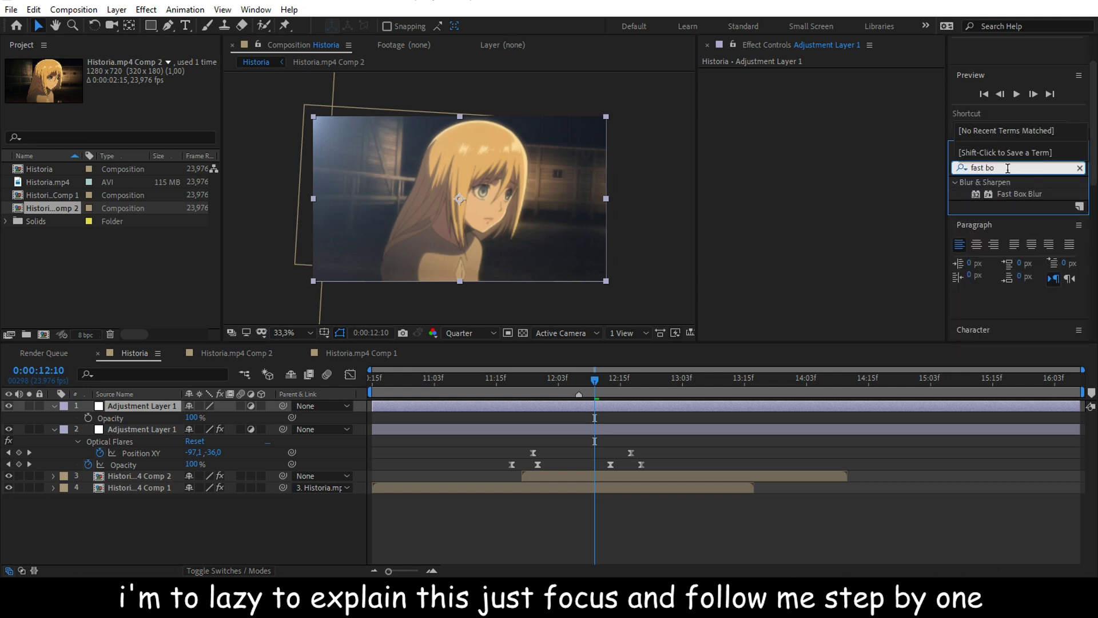
left_click(1043, 195)
left_click_drag(1022, 201, 647, 436)
left_click(837, 121)
Keyframe the Fast Box Blur radius at 15 and move that keyframe to 0:00:12:07.
left_click(839, 84)
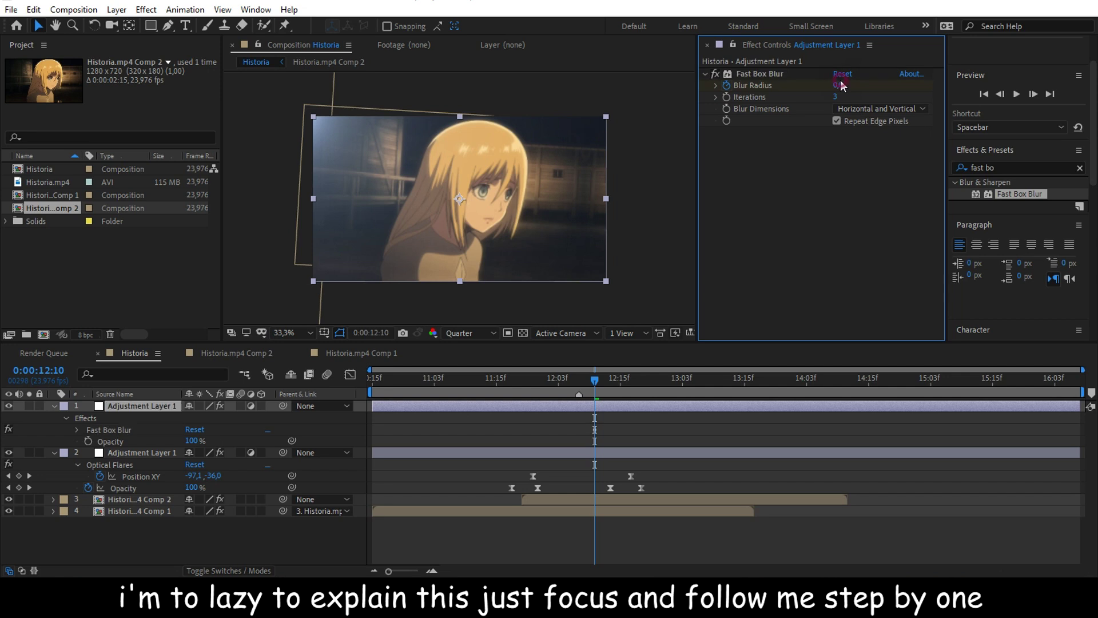
type("40")
key("Return")
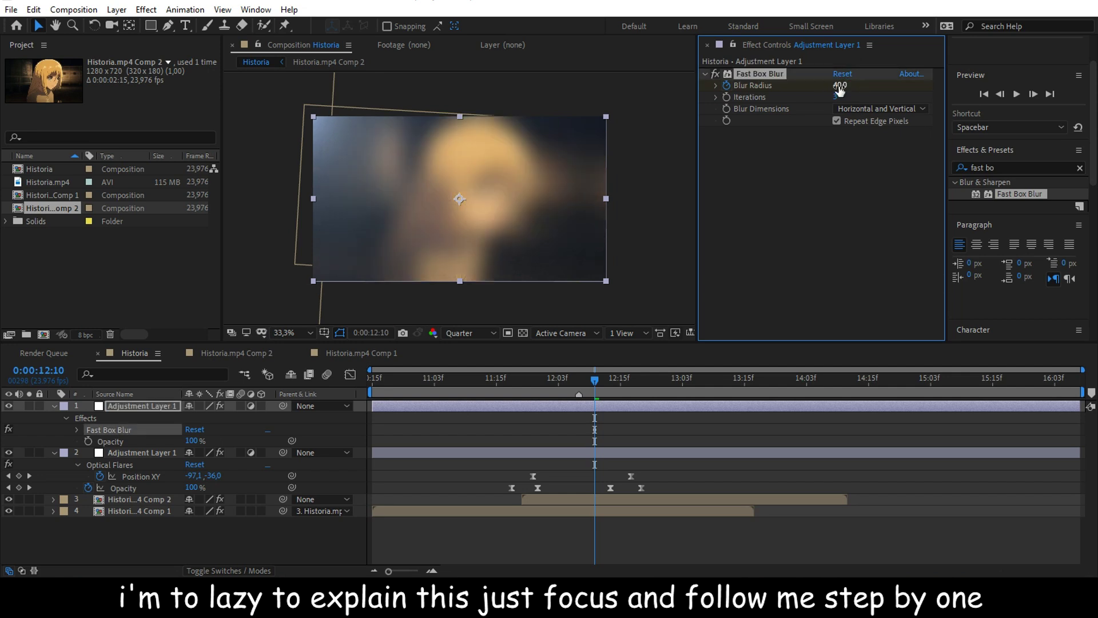
left_click(838, 86)
key("Return")
left_click(839, 87)
key("Return")
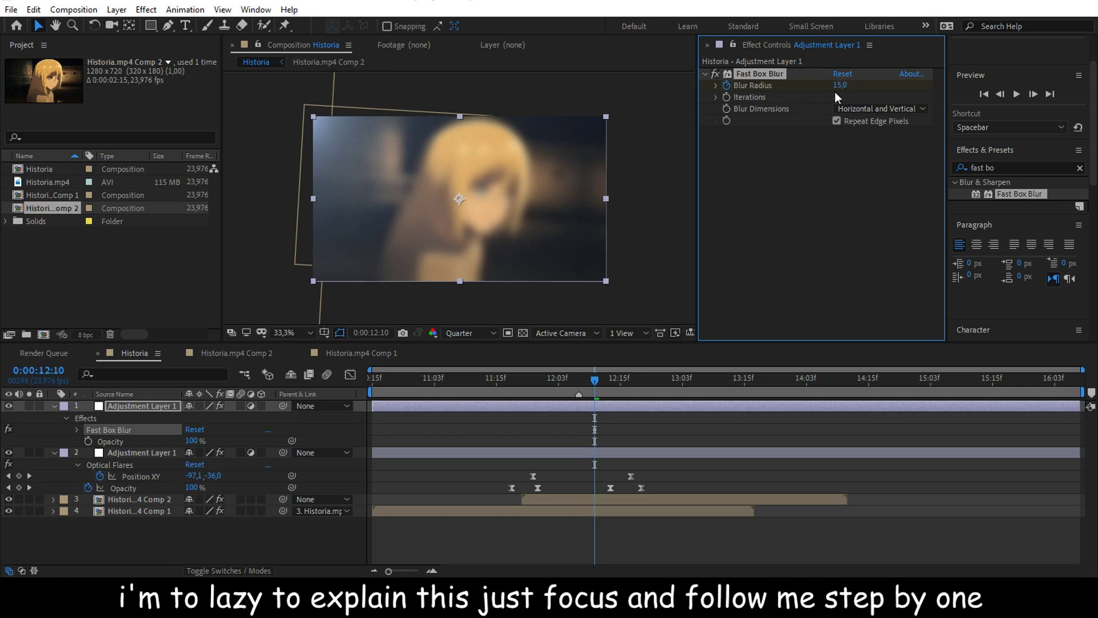
key("u")
left_click_drag(595, 432, 578, 431)
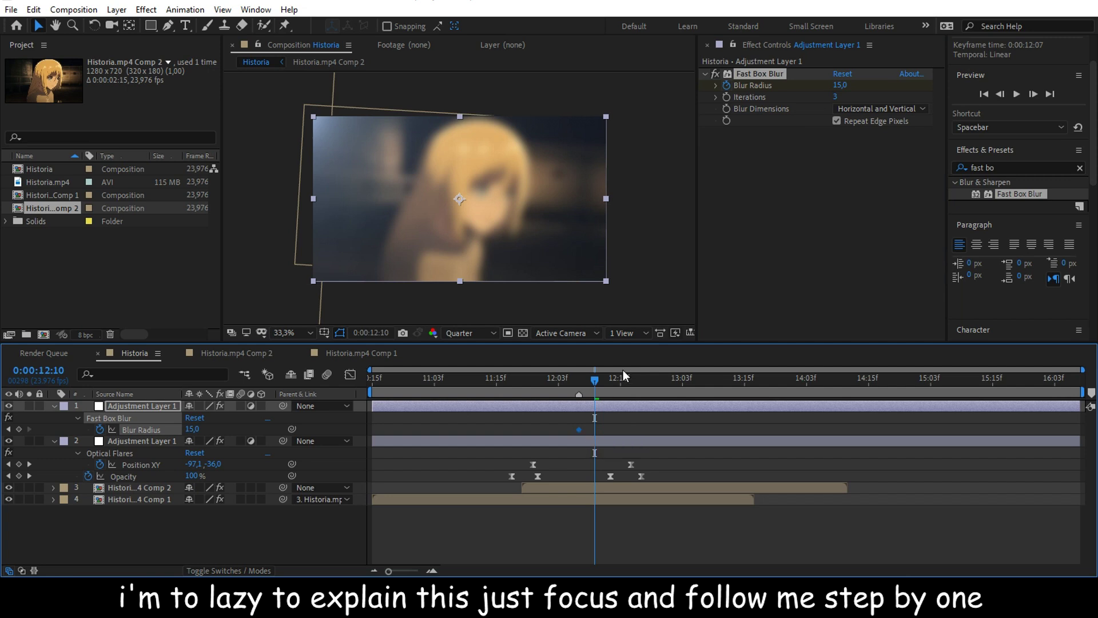
Add a blur radius keyframe of 0 after the peak and move it to 0:00:12:14.
left_click(839, 86)
type("0")
key("Return")
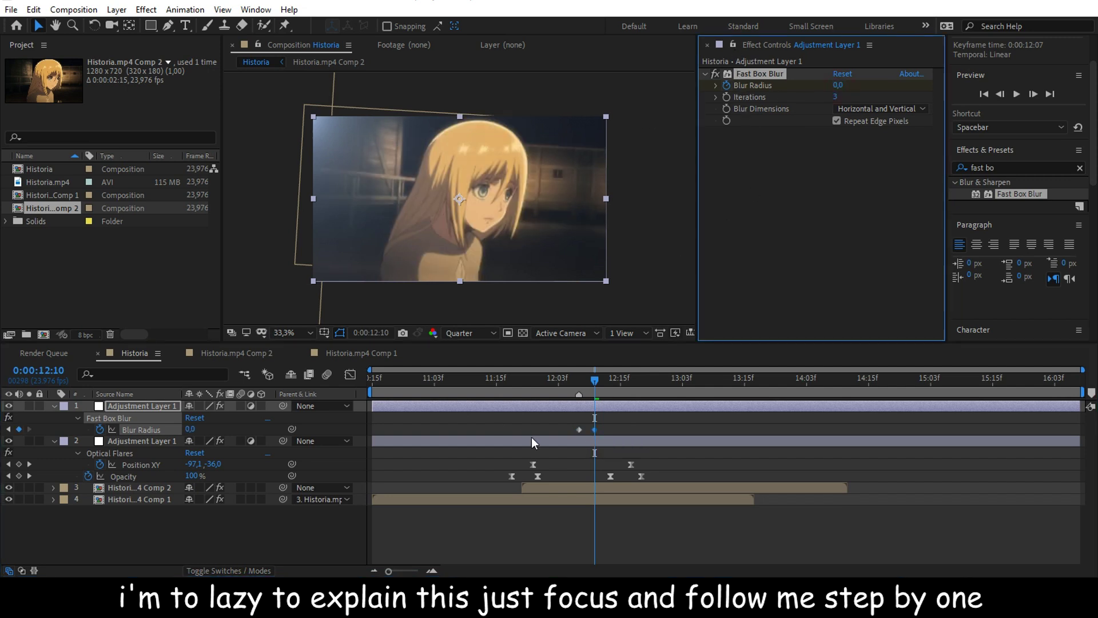
left_click_drag(595, 430, 616, 429)
left_click_drag(558, 393, 542, 397)
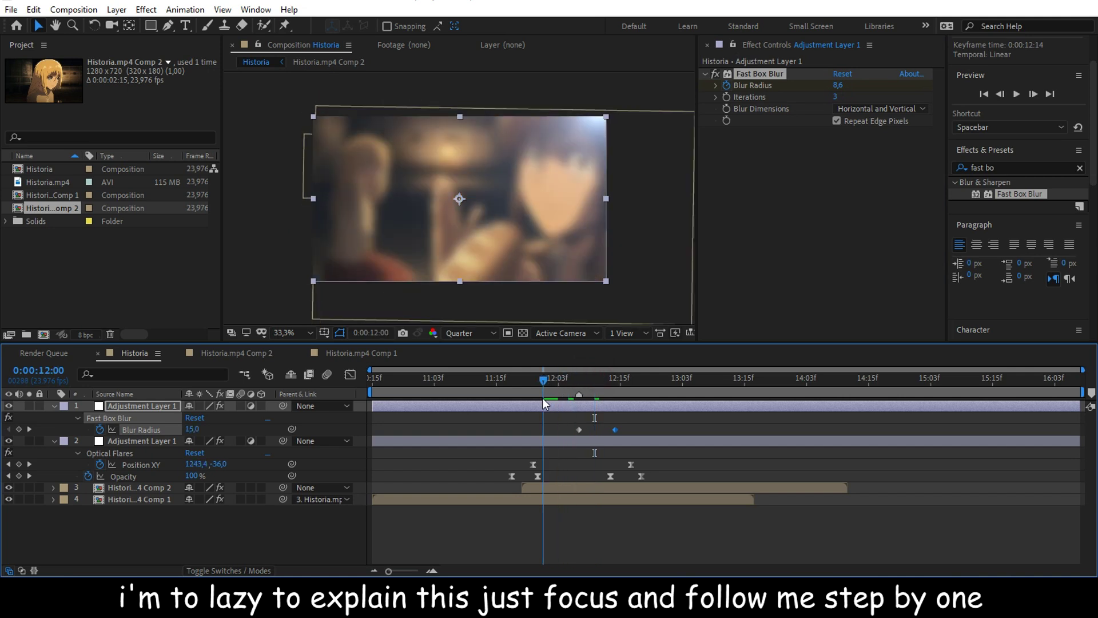
Add a blur radius keyframe of 0 at 0:00:12:00, ahead of the peak keyframe.
left_click(841, 85)
type("0")
key("Return")
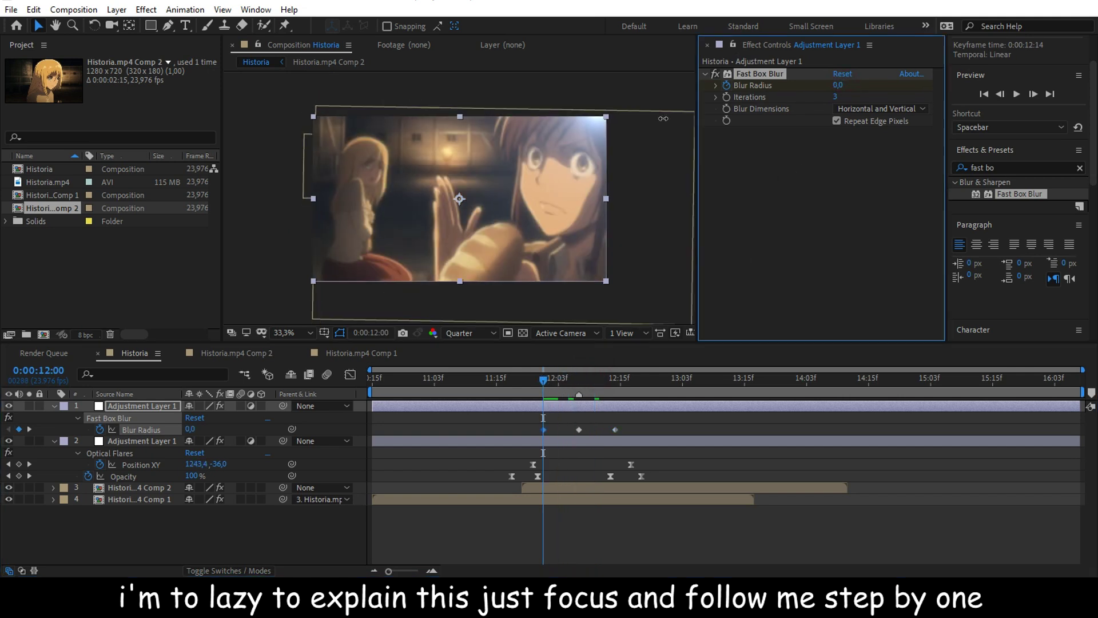
Apply Easy Ease to all three blur radius keyframes and shift the first one slightly earlier.
left_click_drag(632, 426, 529, 431)
key("F9")
left_click(537, 520)
Preview the eased blur across the transition, starting from 0:00:11:12.
left_click(501, 393)
left_click(479, 393)
key("space")
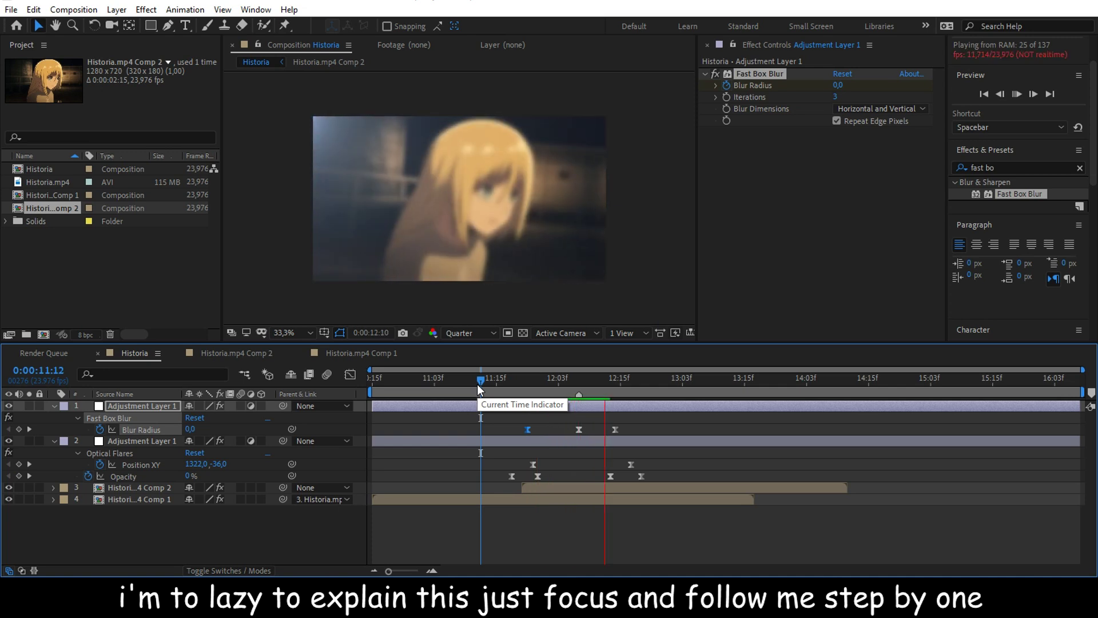
left_click(480, 382)
key("space")
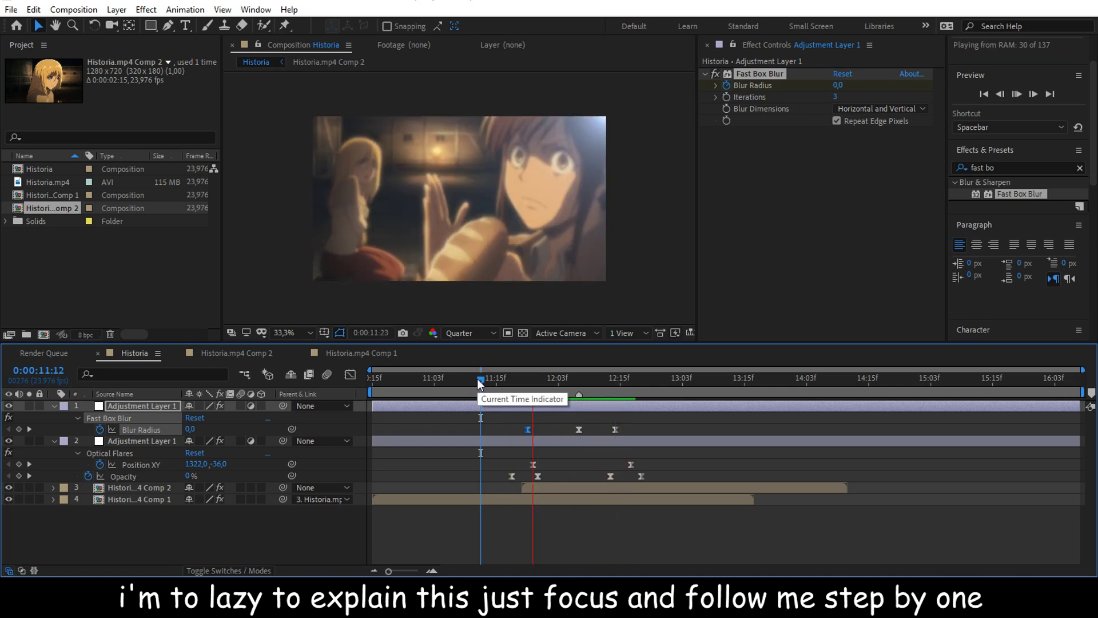
key("space")
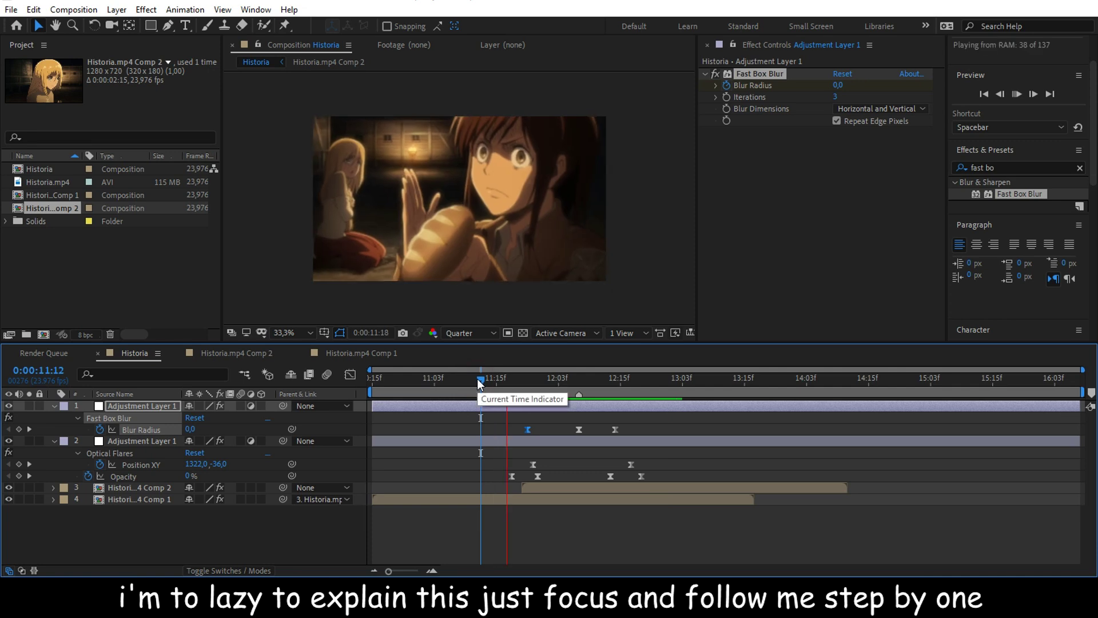
key("space")
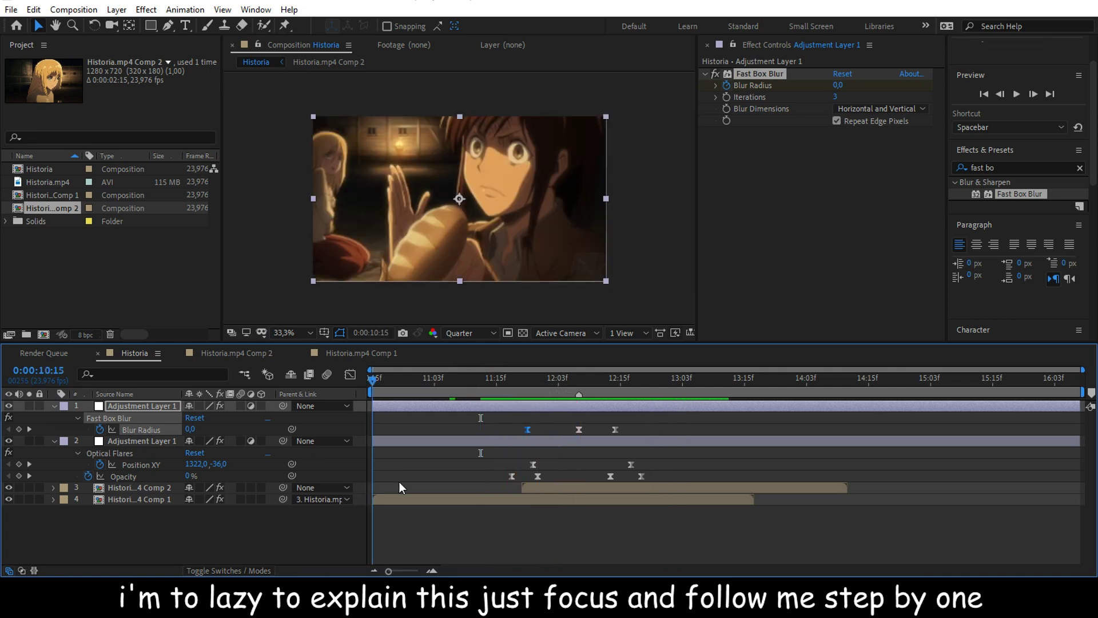
Save the project and collapse the keyframed properties of both adjustment layers.
left_click(406, 521)
key("ctrl+s")
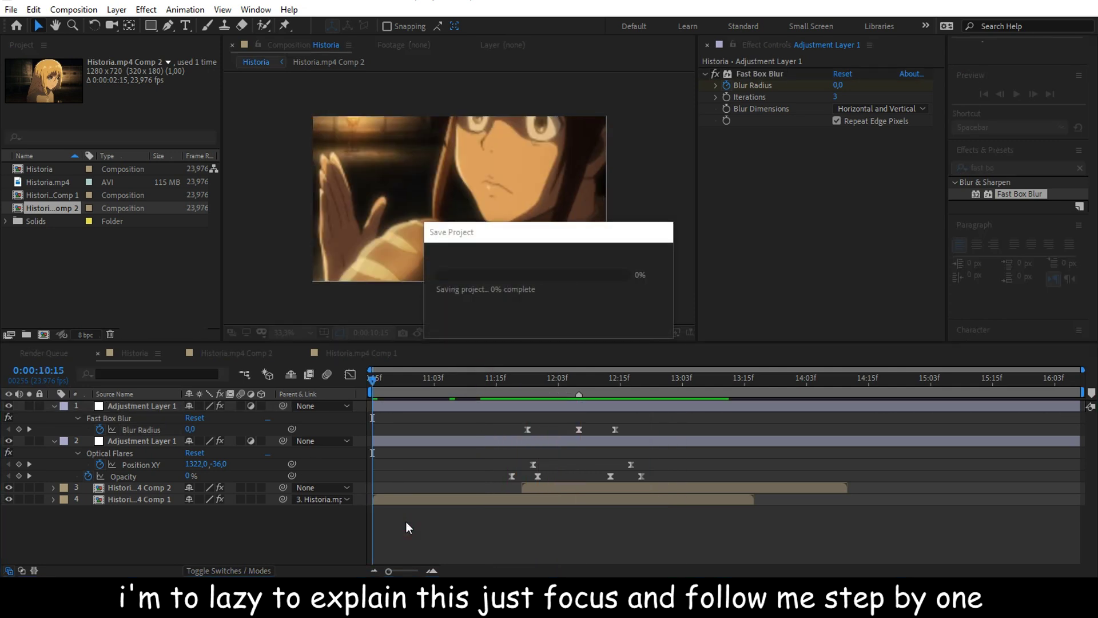
left_click(407, 524)
key("u")
Play back the whole transition from 0:00:10:15 and replay the blurred section from 0:00:11:19.
key("space")
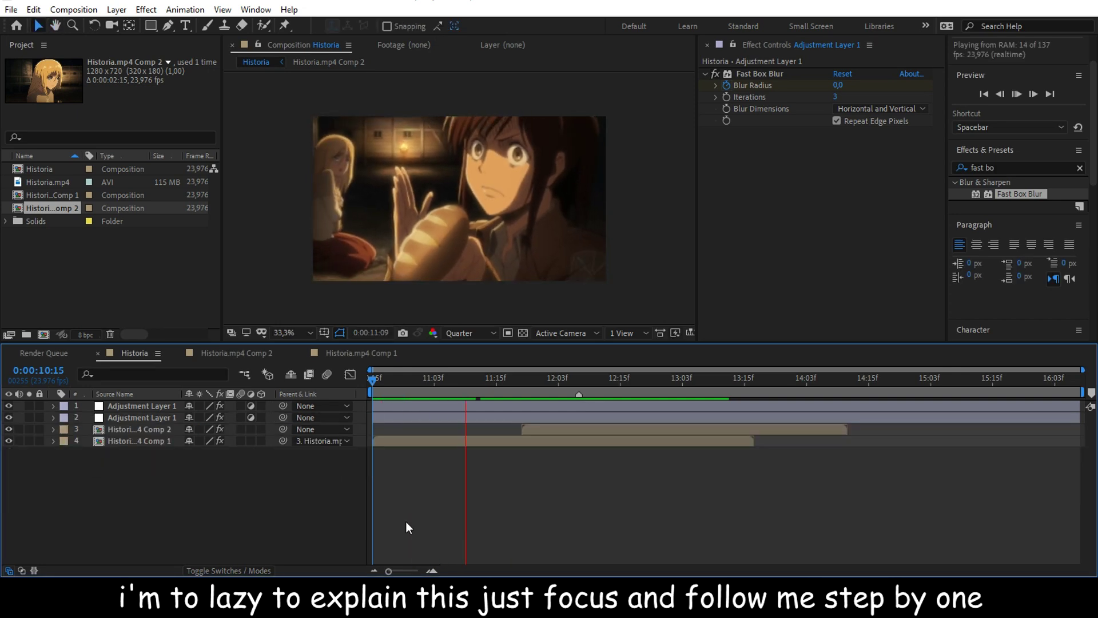
key("space")
key("space")
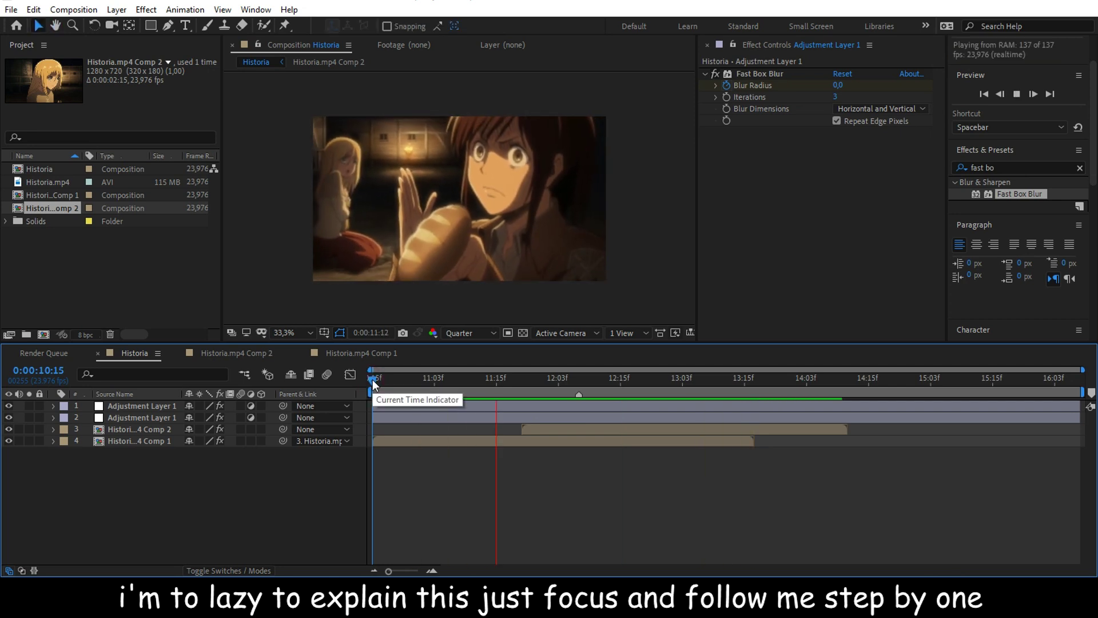
left_click_drag(372, 379, 583, 446)
key("space")
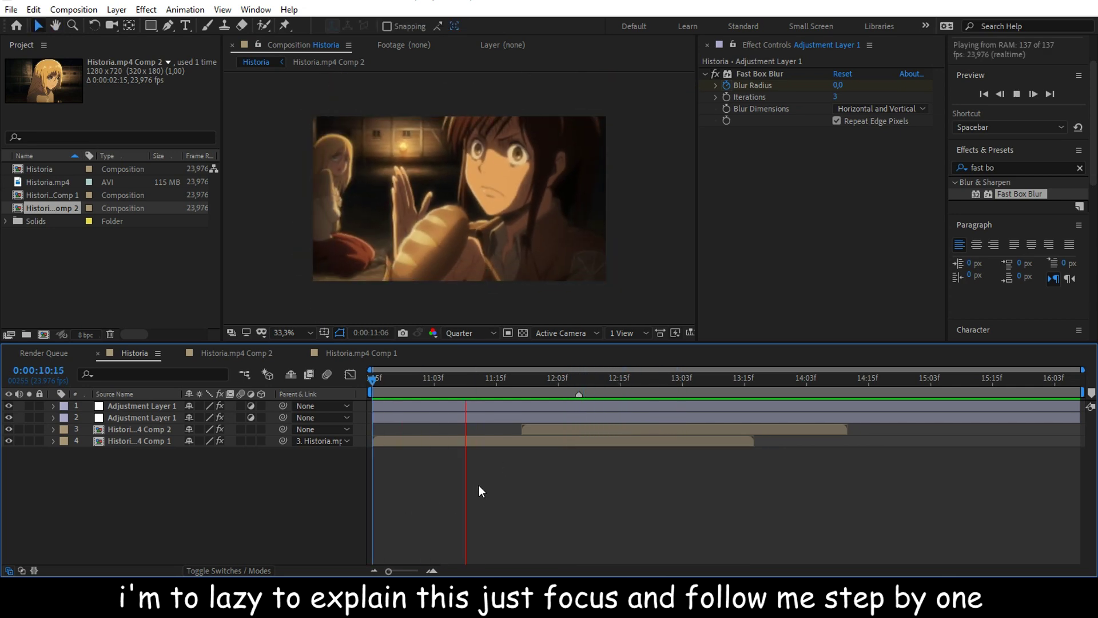
mouse_move(531, 380)
left_mouse_down()
mouse_move(558, 376)
mouse_move(517, 387)
left_mouse_up()
key("space")
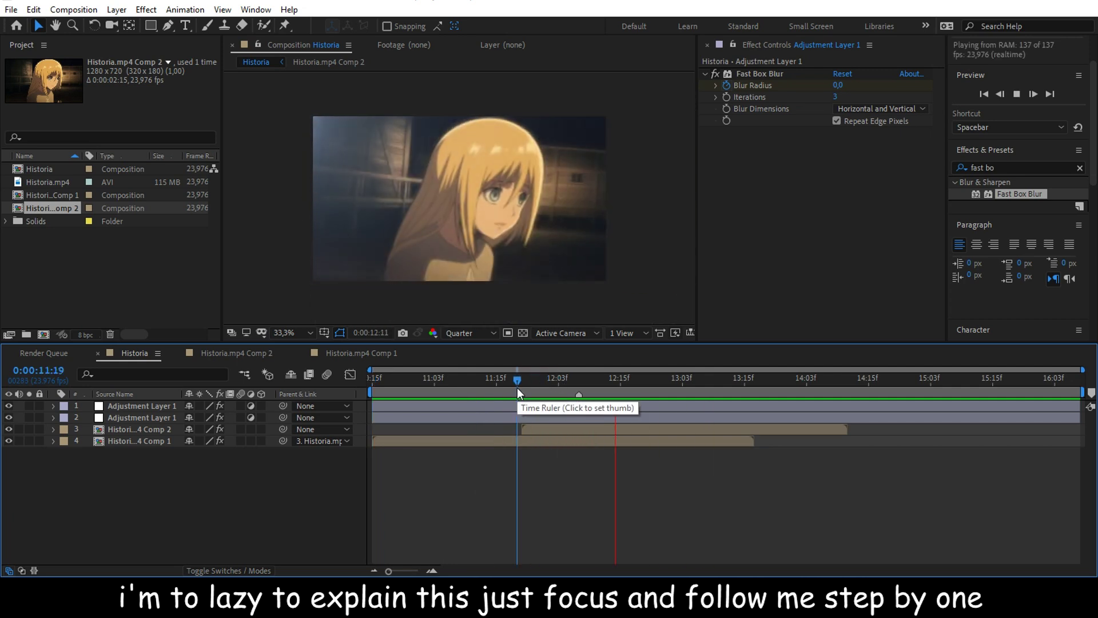